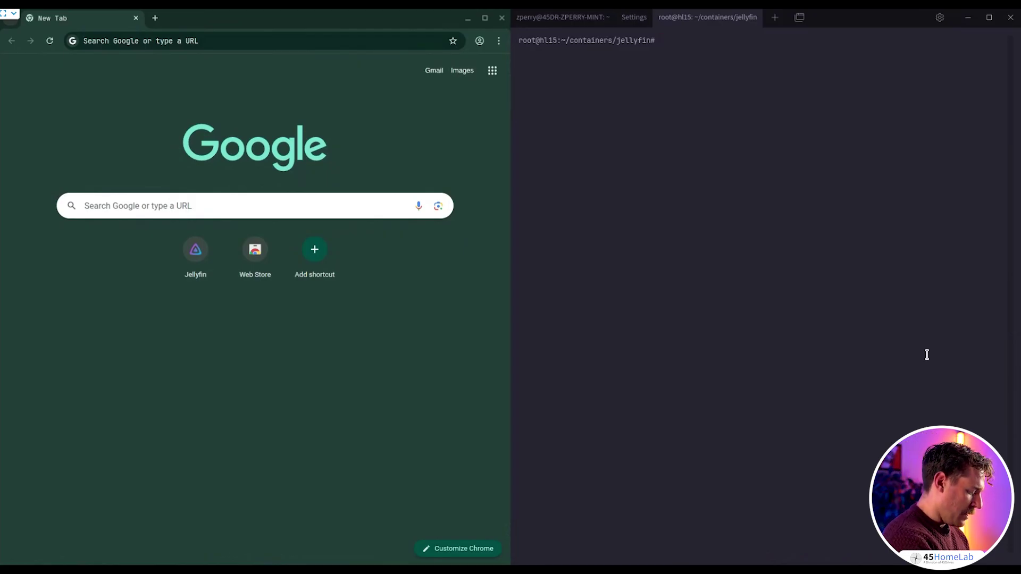
Print the contents of docker-compose.yml in the jellyfin directory with cat
text(cat)
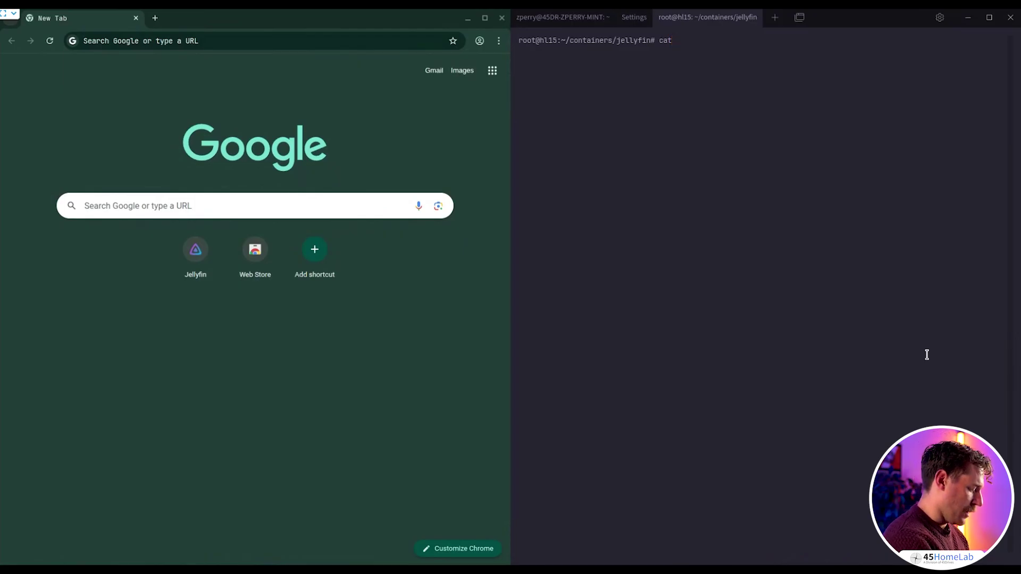
text(doc docker-compose.yml docker-compose.yml)
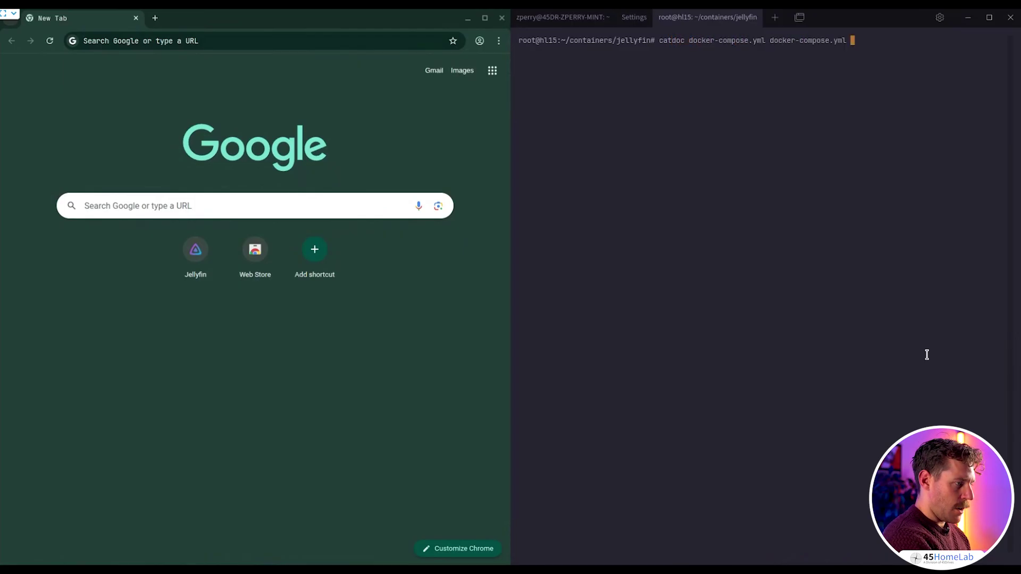
key(BackSpace)
key(BackSpace)
key(BackSpace)
key(BackSpace)
key(BackSpace)
key(BackSpace)
key(BackSpace)
key(BackSpace)
key(BackSpace)
key(BackSpace)
key(BackSpace)
key(BackSpace)
key(BackSpace)
key(BackSpace)
key(BackSpace)
key(BackSpace)
key(BackSpace)
key(BackSpace)
key(BackSpace)
key(BackSpace)
key(BackSpace)
key(BackSpace)
key(BackSpace)
key(BackSpace)
key(BackSpace)
key(BackSpace)
key(BackSpace)
key(BackSpace)
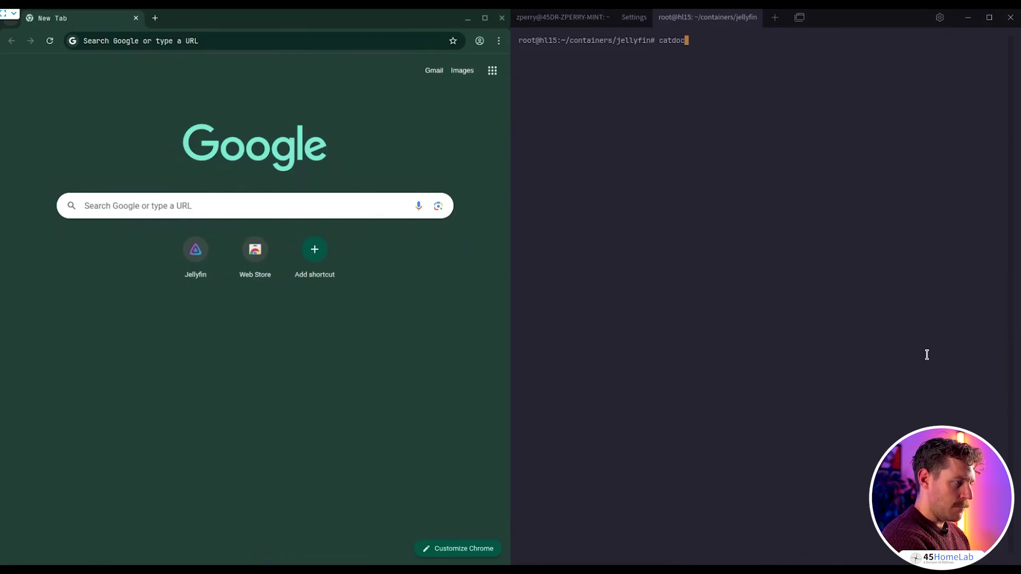
text(at doc)
key(Tab)
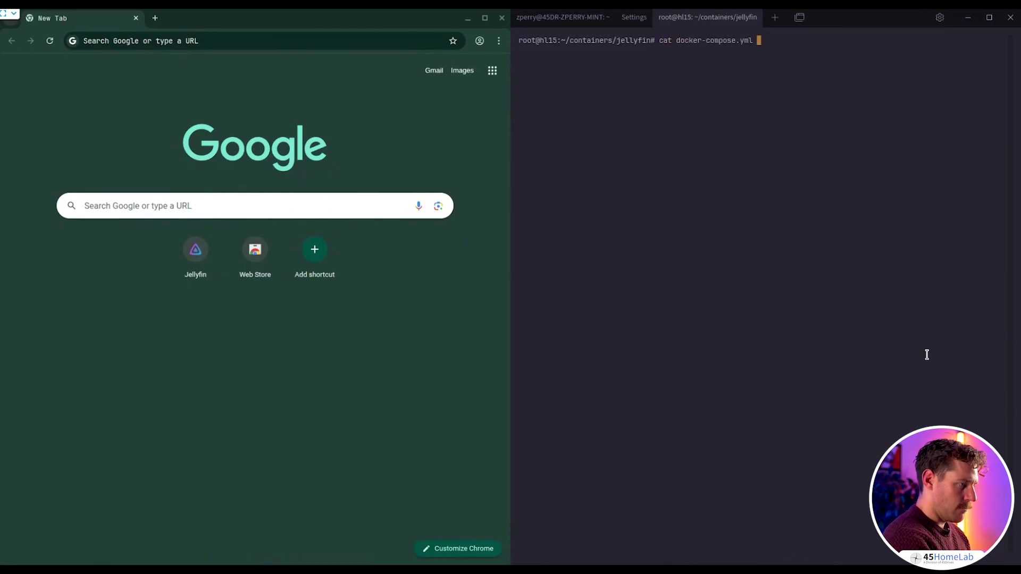
key(Return)
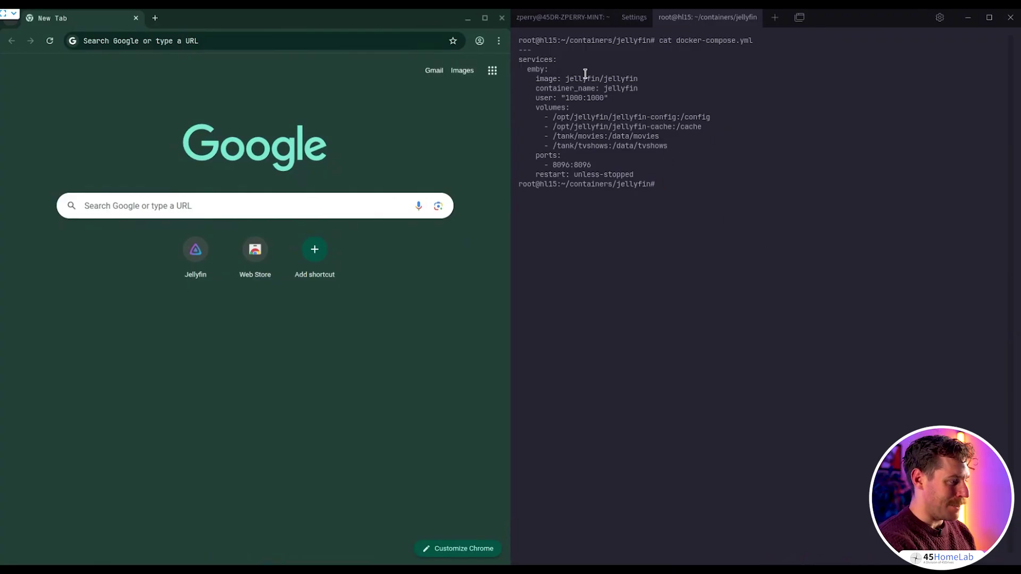
Open docker-compose.yml for editing in vim
text(vim)
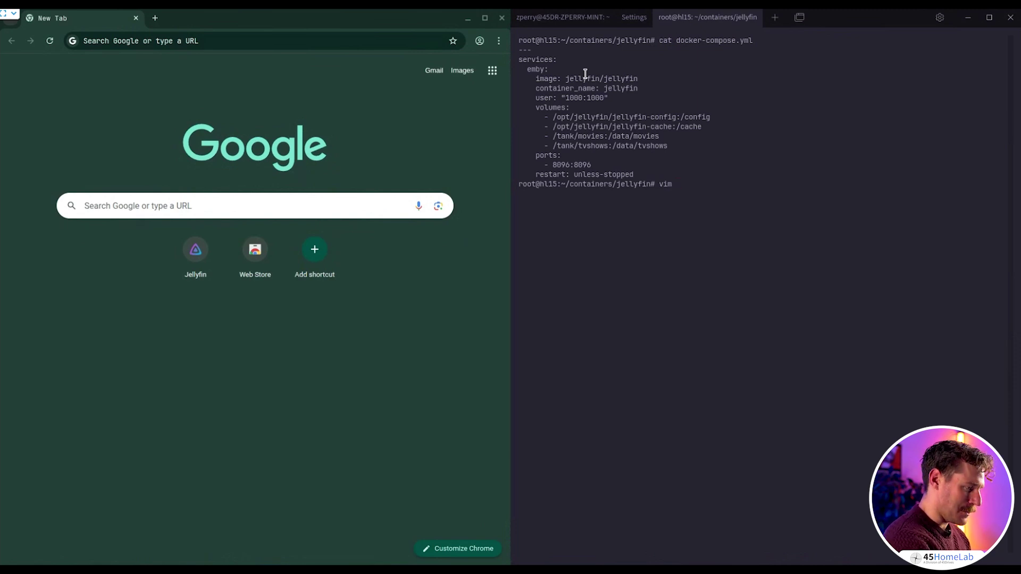
text(do)
key(Tab)
key(Return)
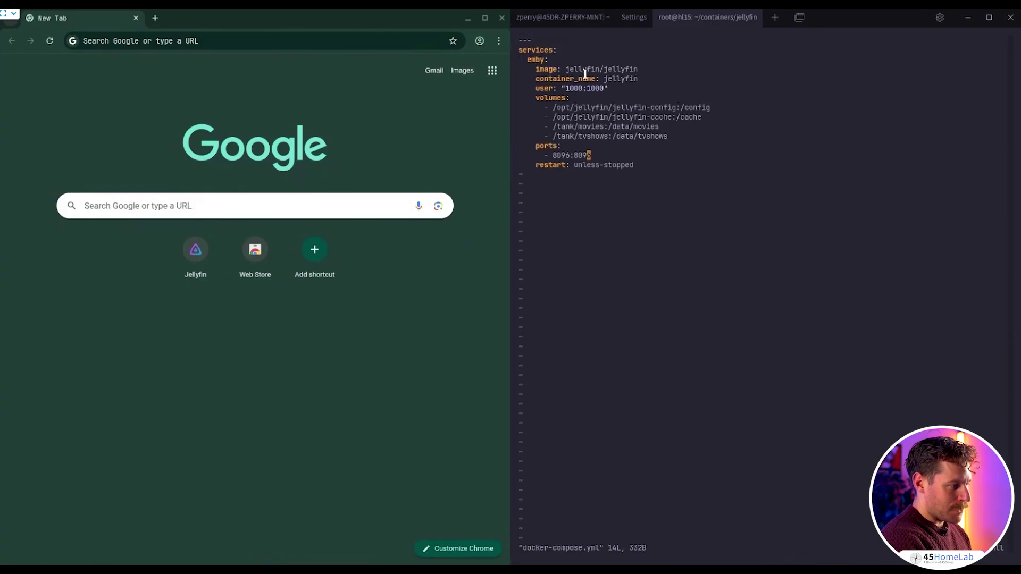
Rename the service key under services to jellyfin, keeping its trailing colon
key(Up)
key(Up)
key(Up)
key(Up)
key(Up)
key(Up)
key(Up)
key(Up)
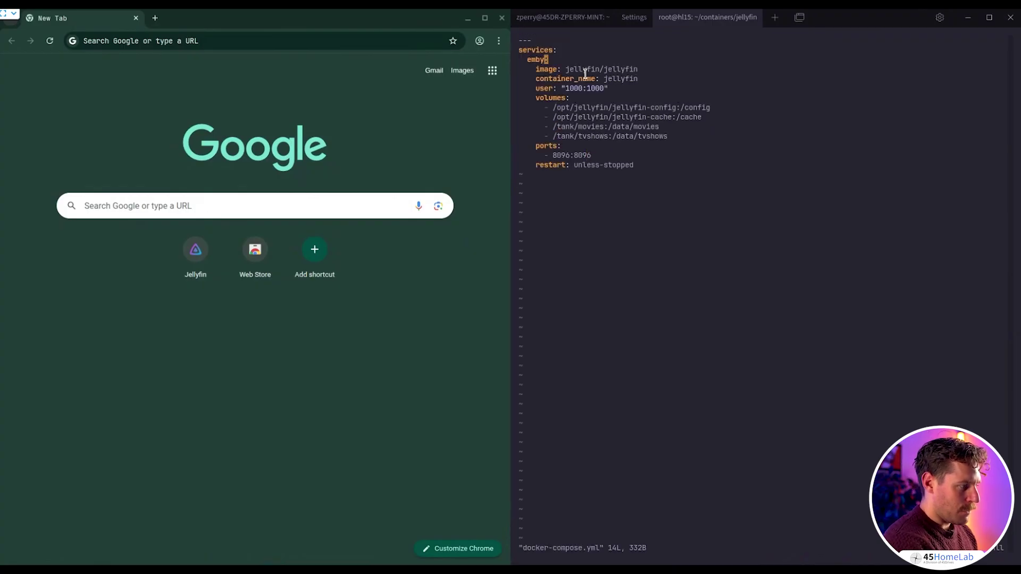
key(Left)
key(Left)
key(Left)
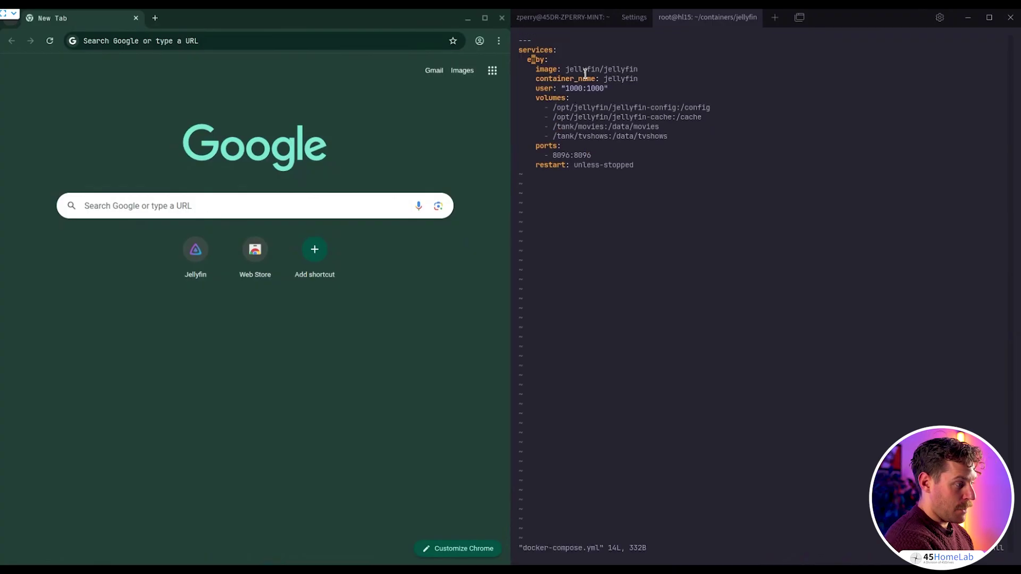
key(Right)
key(Right)
key(A)
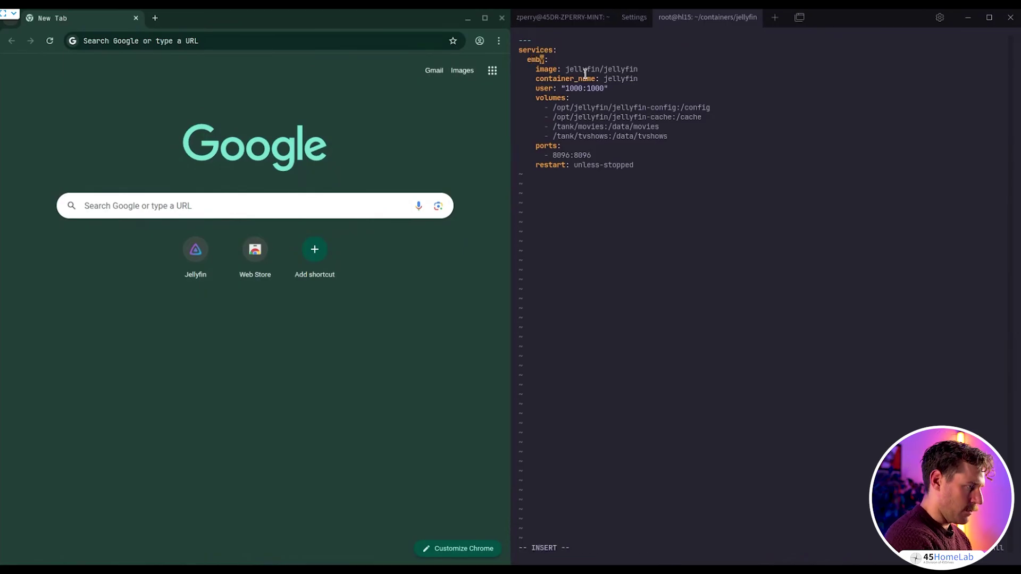
key(BackSpace)
key(BackSpace)
key(BackSpace)
key(BackSpace)
key(BackSpace)
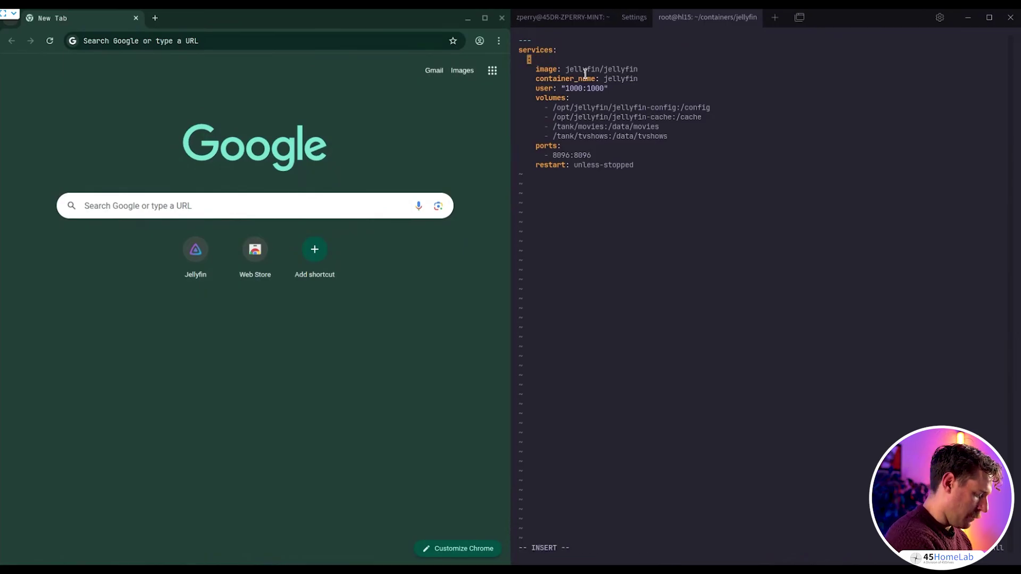
text(jellyfin:)
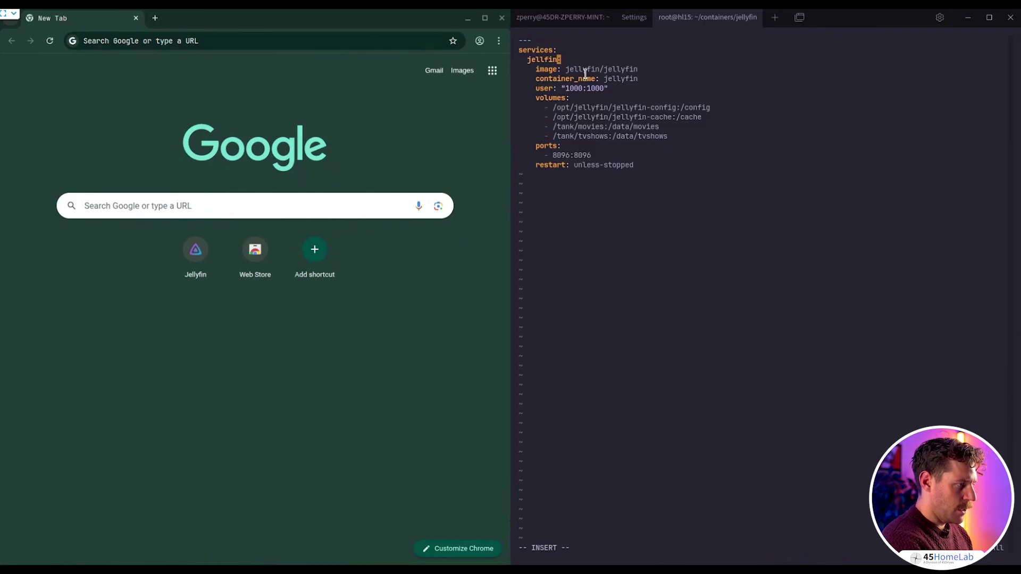
key(Left)
key(Left)
key(Left)
text(y)
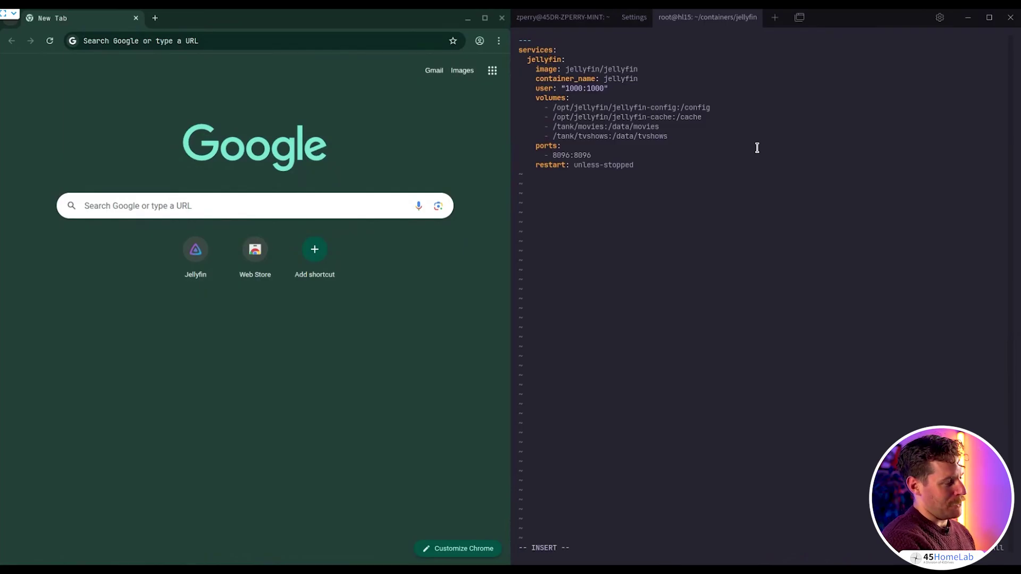
Save the edited docker-compose.yml and quit vim
key(Escape)
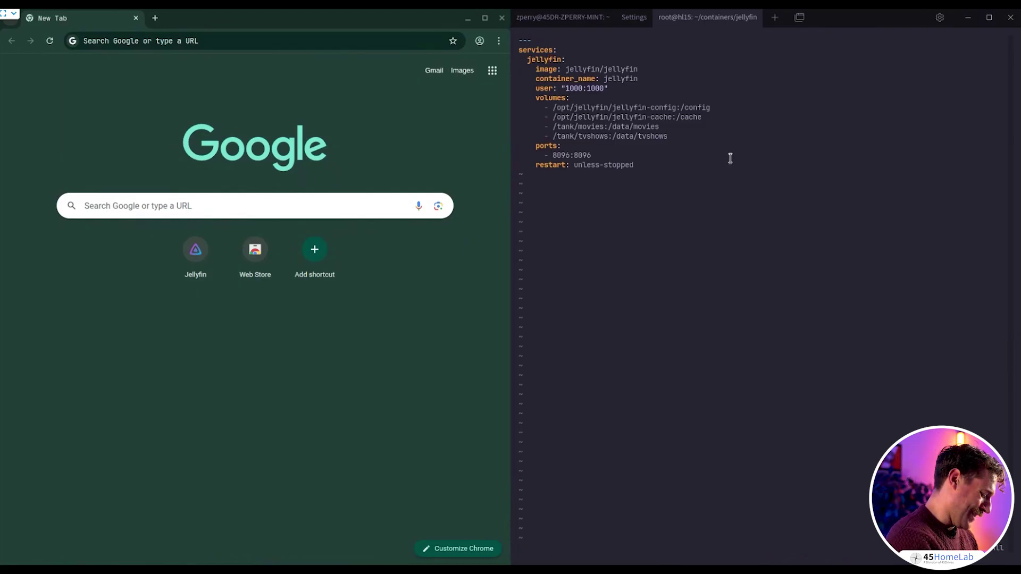
text(:wq)
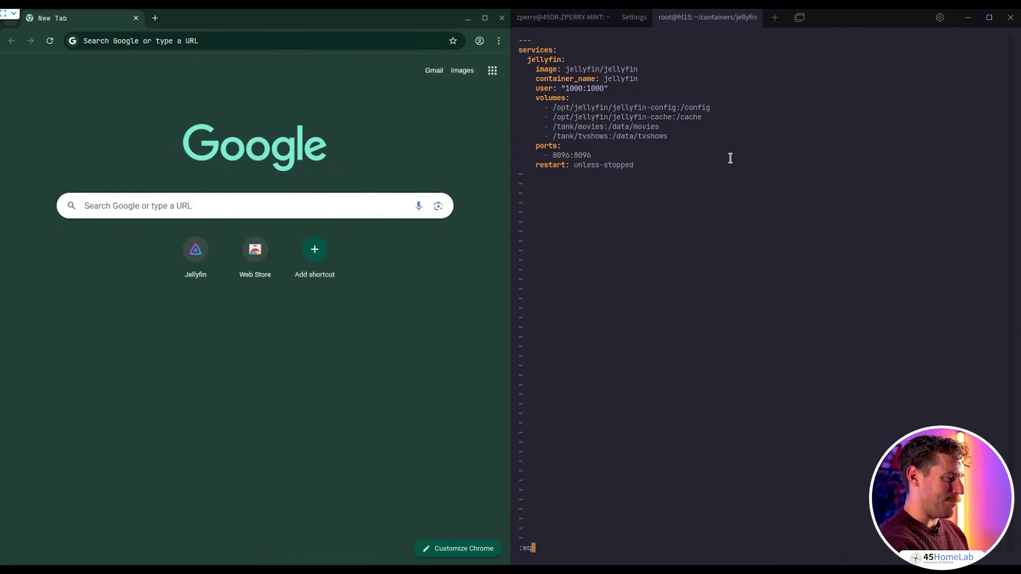
key(Return)
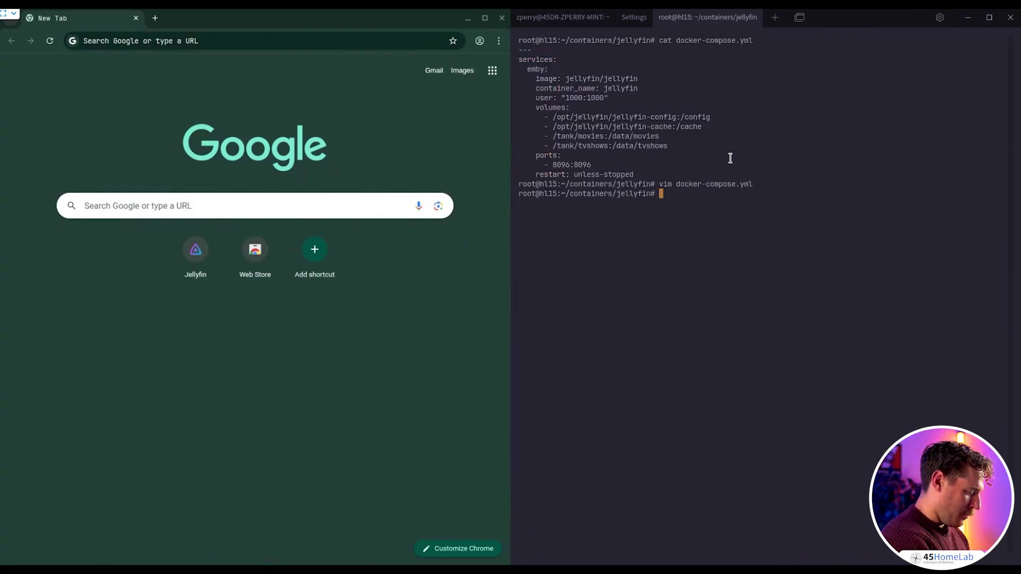
Take down the Compose project in the jellyfin directory with docker compose down
text(docker c)
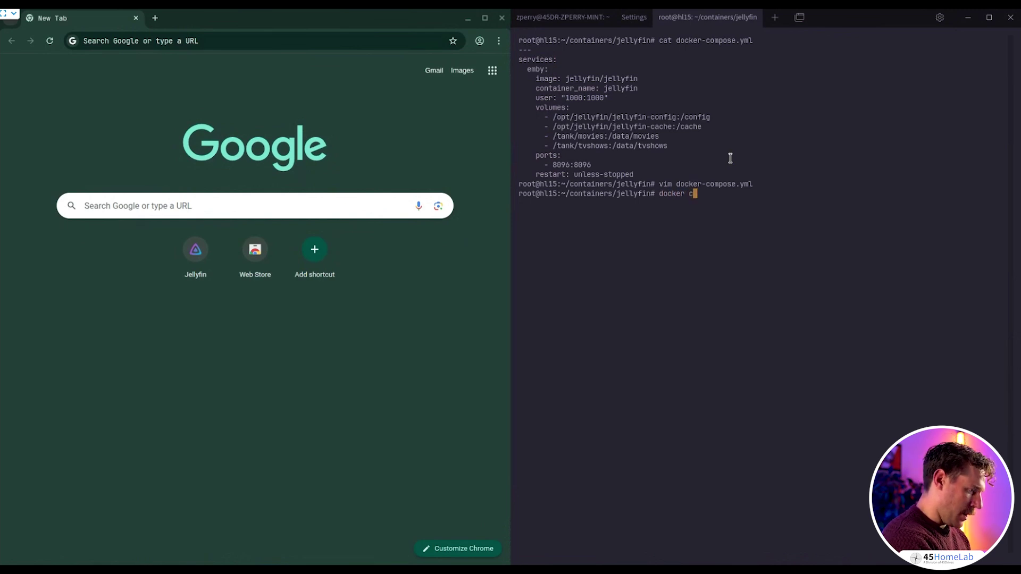
text(ompose down)
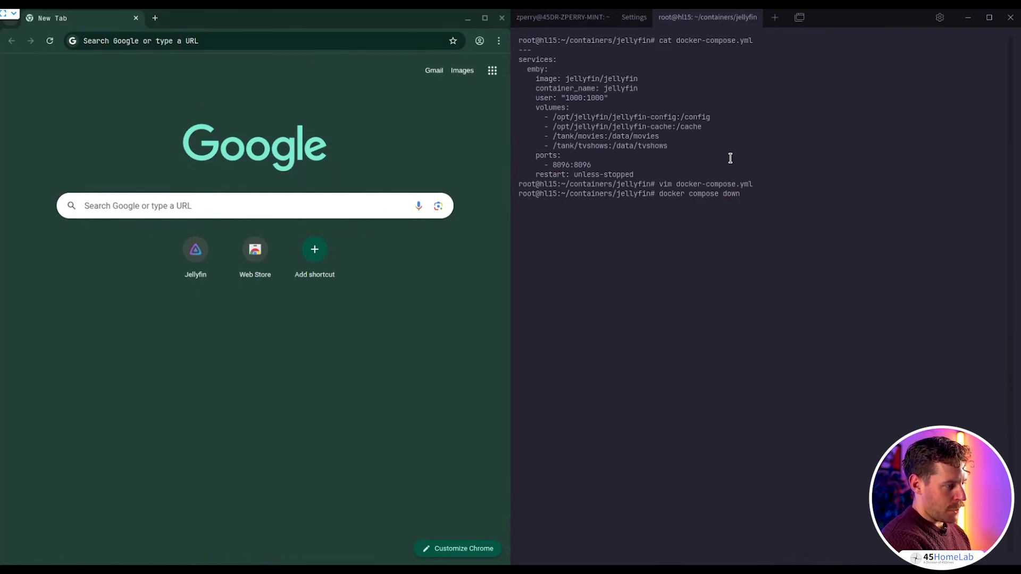
key(Return)
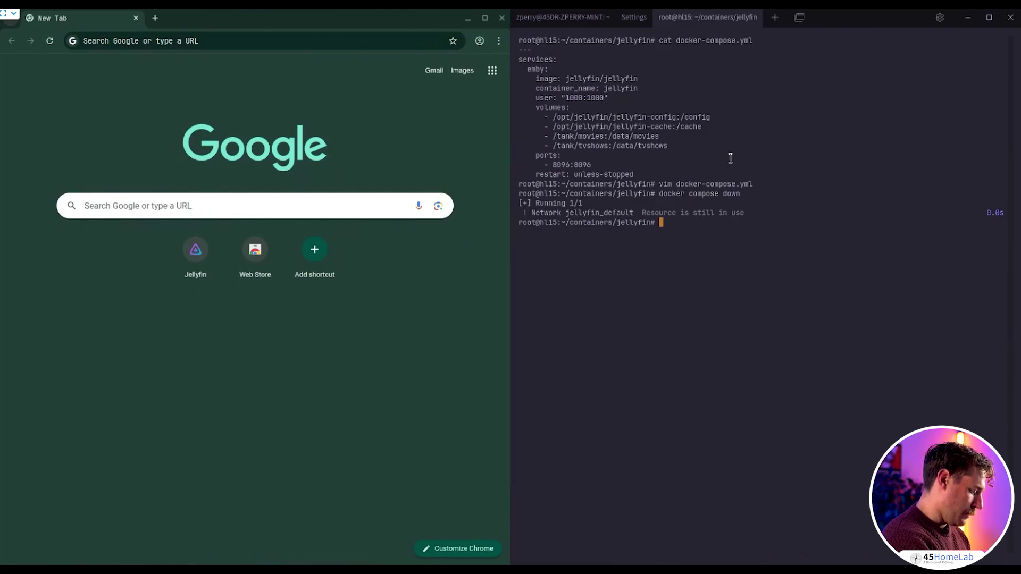
Stop the container named jellyfin with docker stop
text(dock)
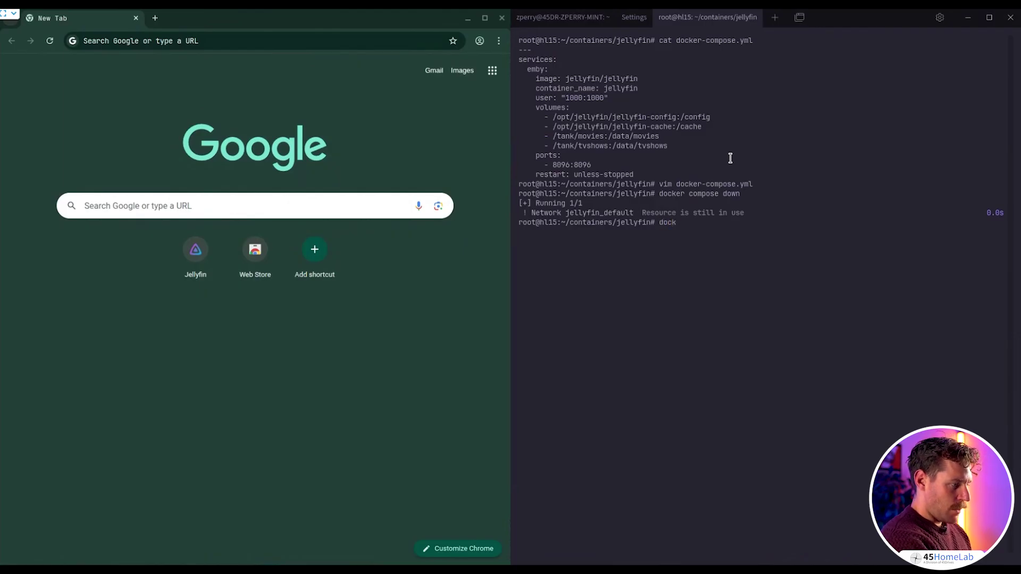
text(er jellyfin s)
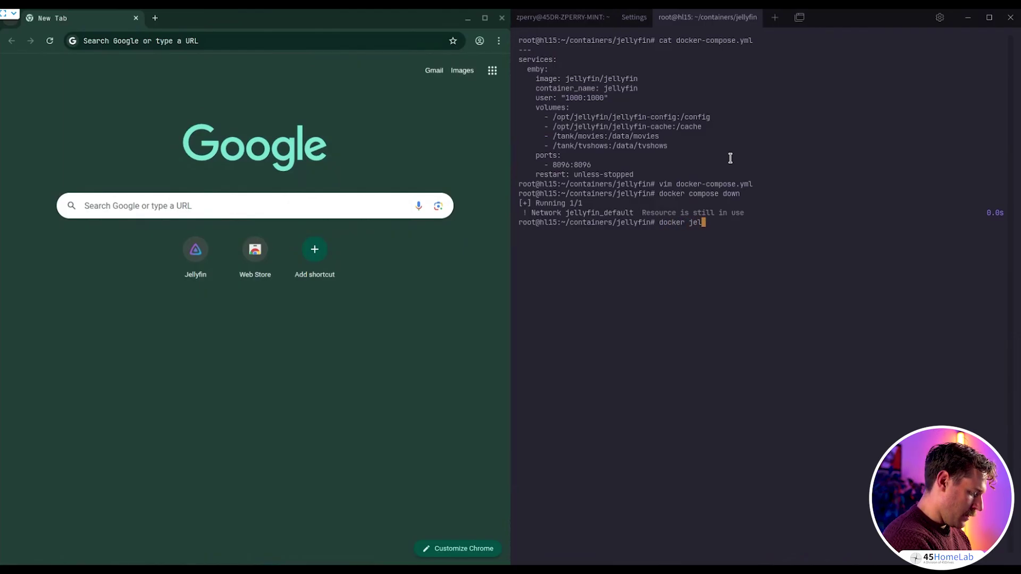
key(BackSpace)
key(BackSpace)
key(BackSpace)
key(BackSpace)
key(BackSpace)
key(BackSpace)
key(BackSpace)
key(BackSpace)
key(BackSpace)
key(BackSpace)
key(BackSpace)
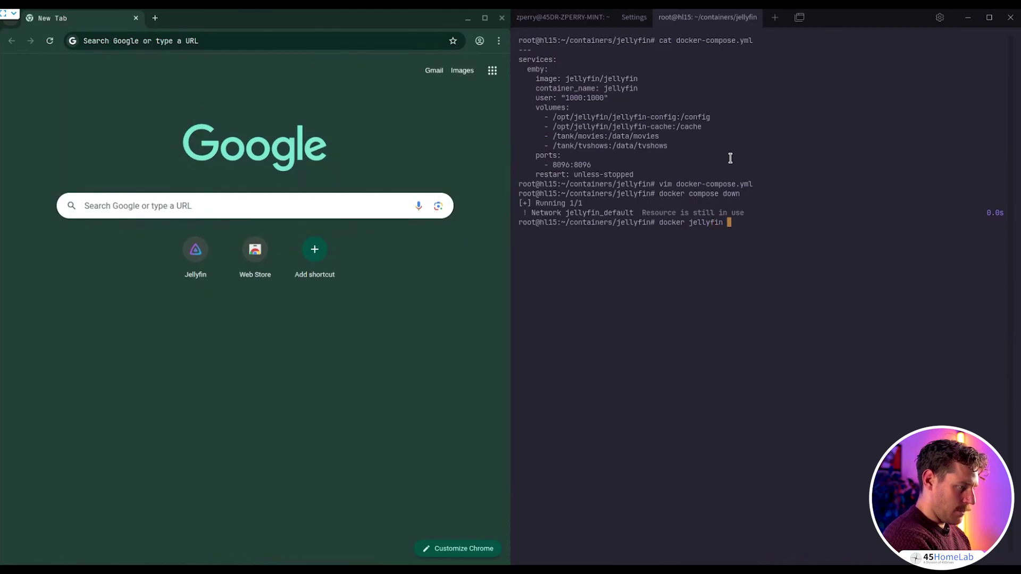
text(stop jellyfin)
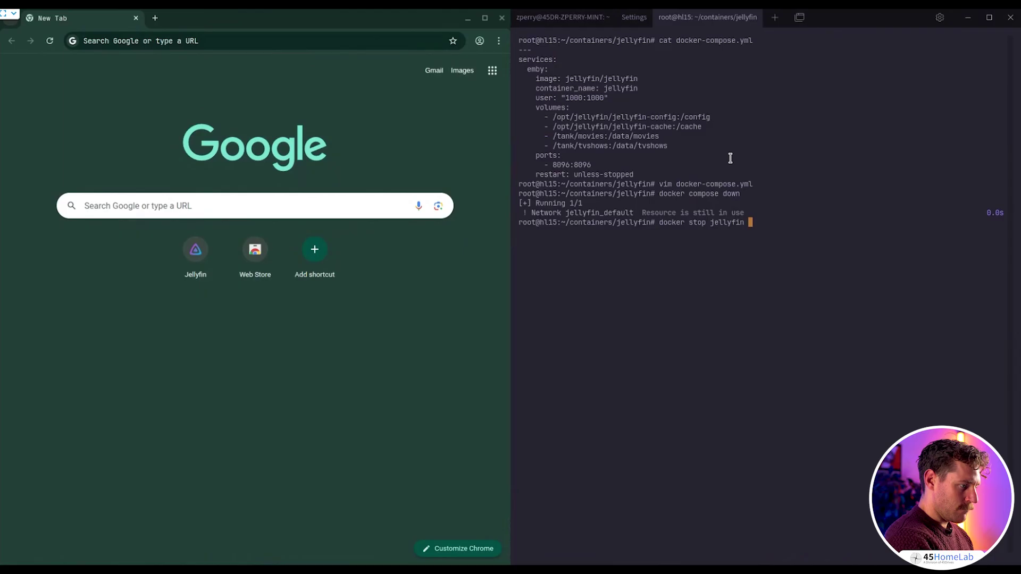
key(Return)
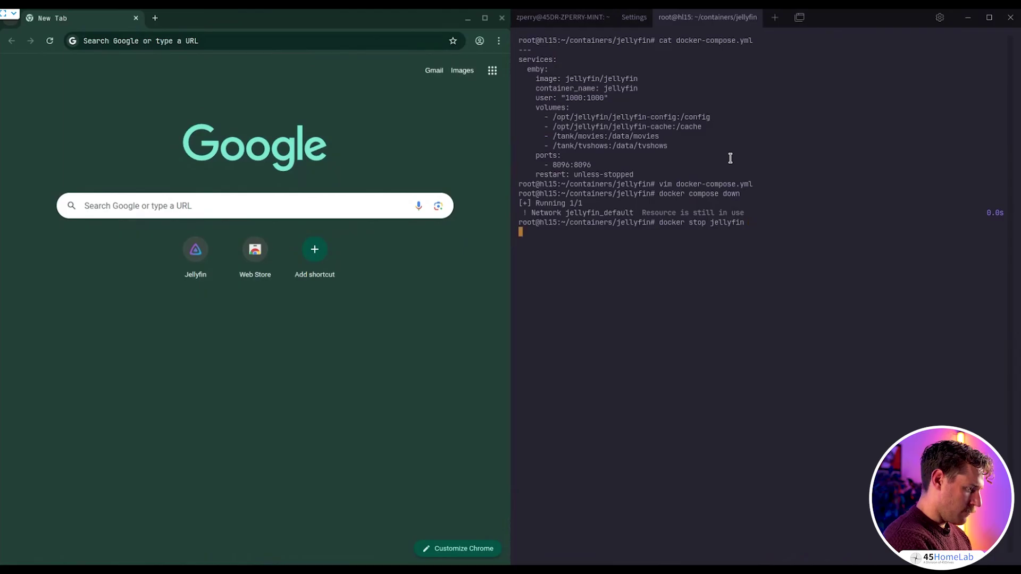
key(Up)
key(Up)
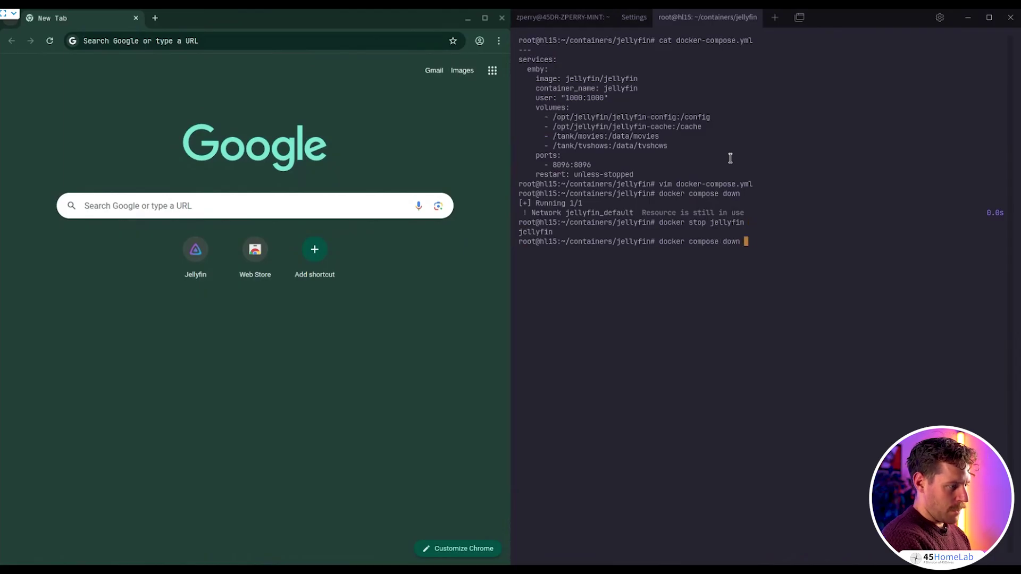
key(BackSpace)
key(BackSpace)
key(BackSpace)
key(BackSpace)
key(BackSpace)
key(BackSpace)
key(BackSpace)
key(BackSpace)
key(BackSpace)
key(BackSpace)
key(BackSpace)
key(BackSpace)
key(BackSpace)
key(BackSpace)
key(BackSpace)
key(BackSpace)
key(BackSpace)
key(BackSpace)
key(BackSpace)
key(BackSpace)
List the running Docker containers with docker ps
text(dco)
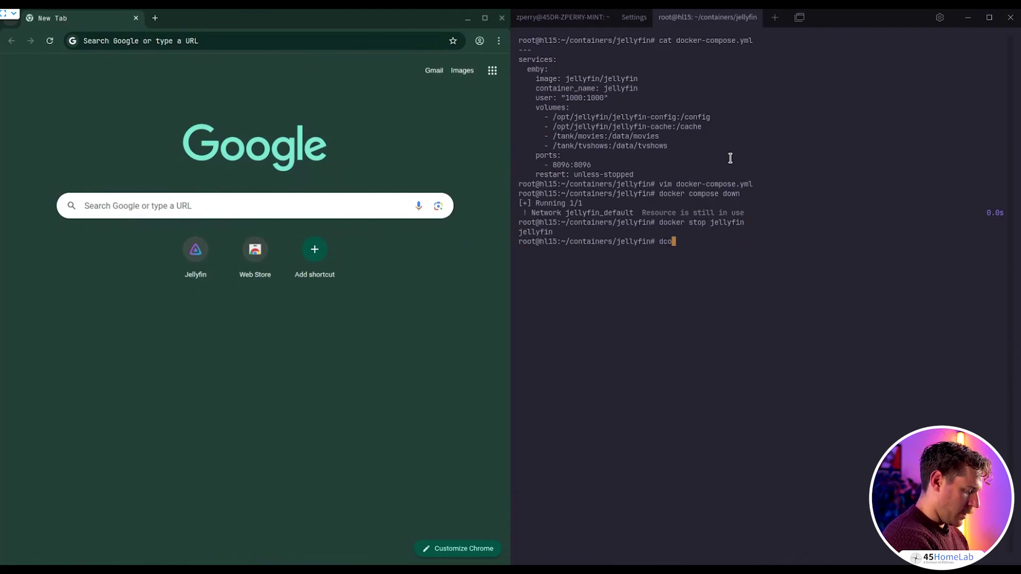
key(BackSpace)
key(BackSpace)
text(ocker ps)
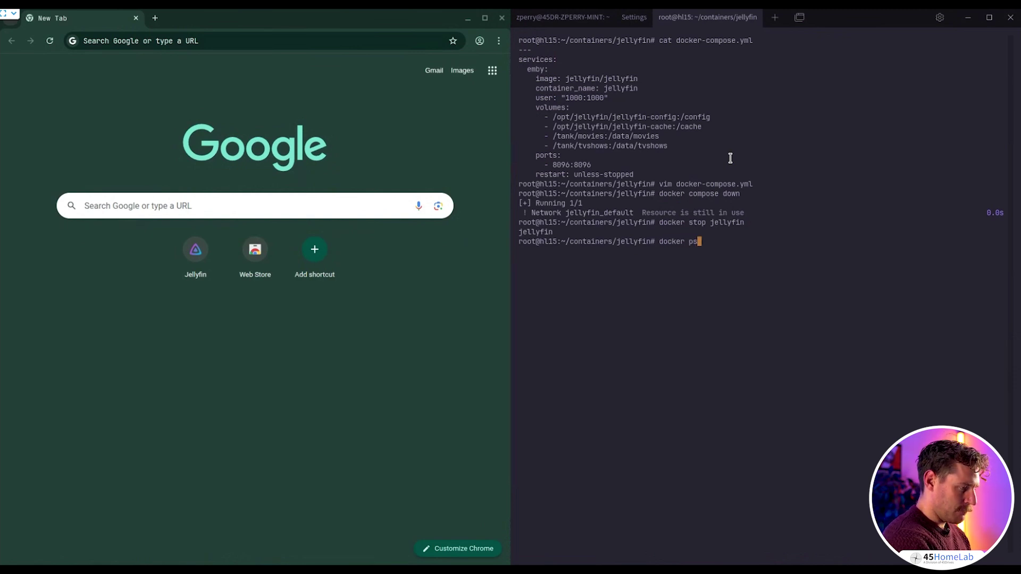
key(Return)
key(Up)
key(Up)
key(Up)
key(Up)
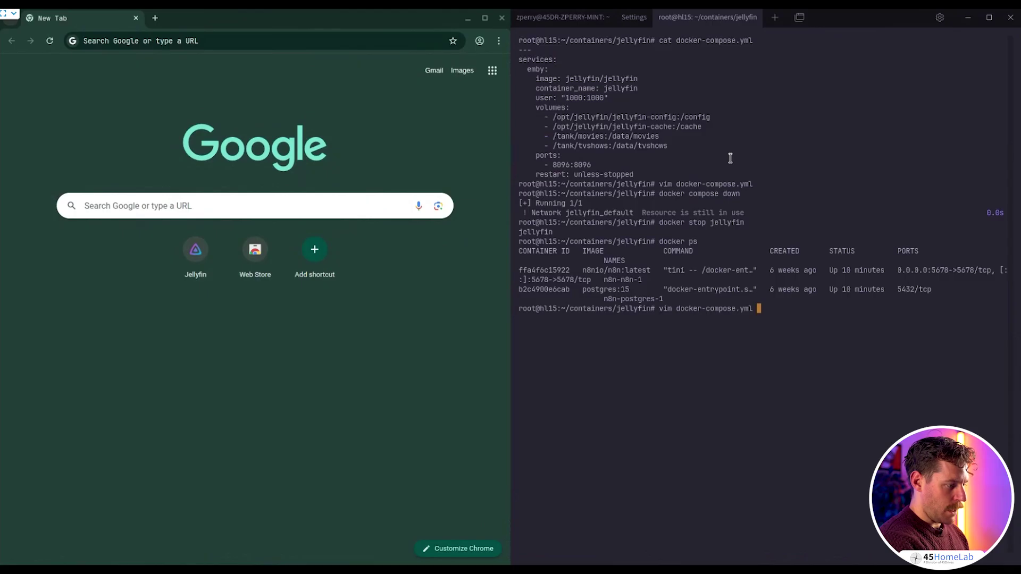
key(Down)
key(BackSpace)
key(BackSpace)
key(BackSpace)
key(BackSpace)
key(BackSpace)
key(BackSpace)
key(BackSpace)
key(BackSpace)
key(BackSpace)
key(BackSpace)
key(BackSpace)
key(BackSpace)
key(BackSpace)
key(BackSpace)
key(BackSpace)
key(BackSpace)
key(BackSpace)
key(BackSpace)
key(BackSpace)
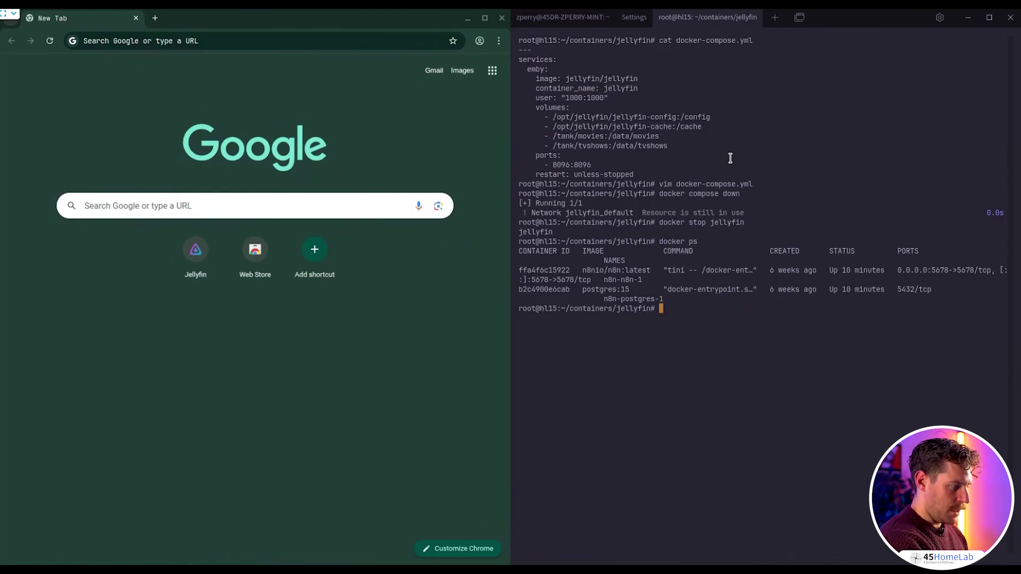
Try to start the Jellyfin Compose project in detached mode with docker compose up -d
text(docker)
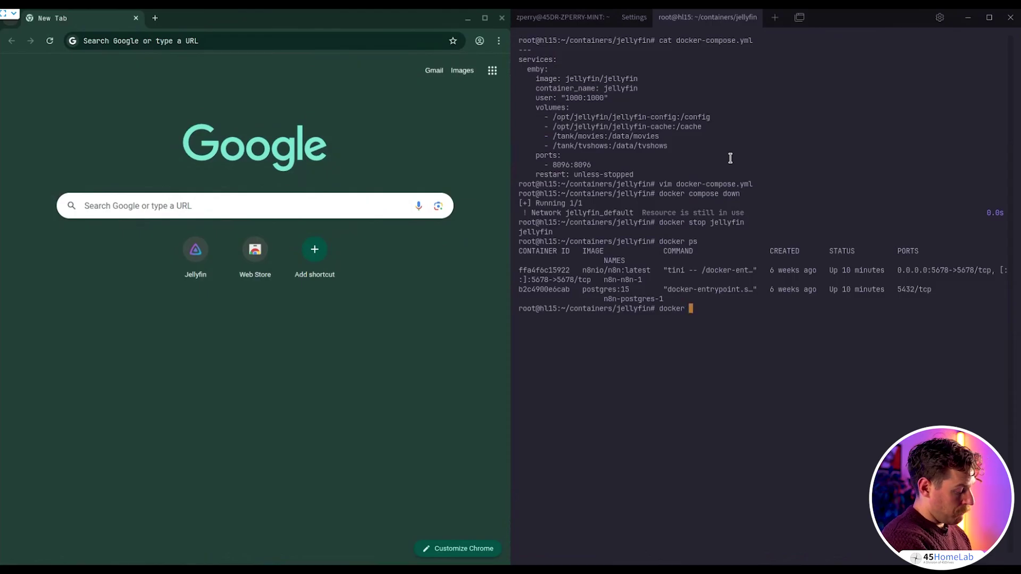
text(co)
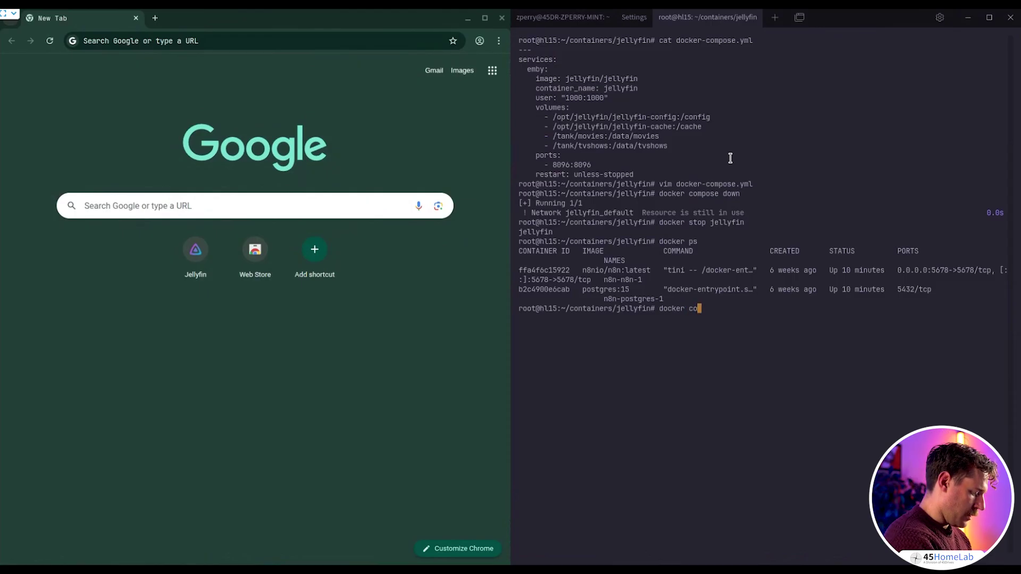
text(mpose up -d)
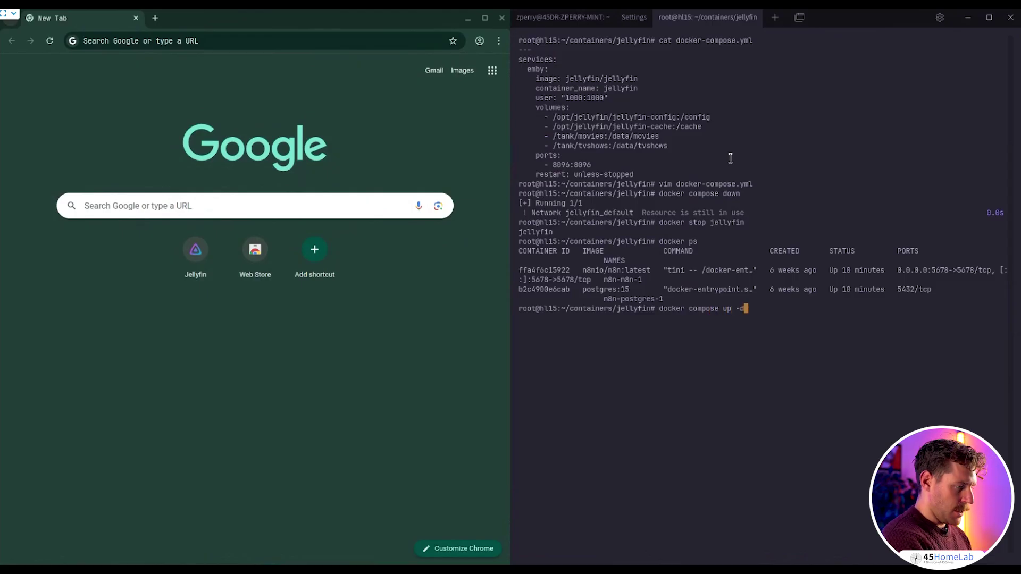
key(Return)
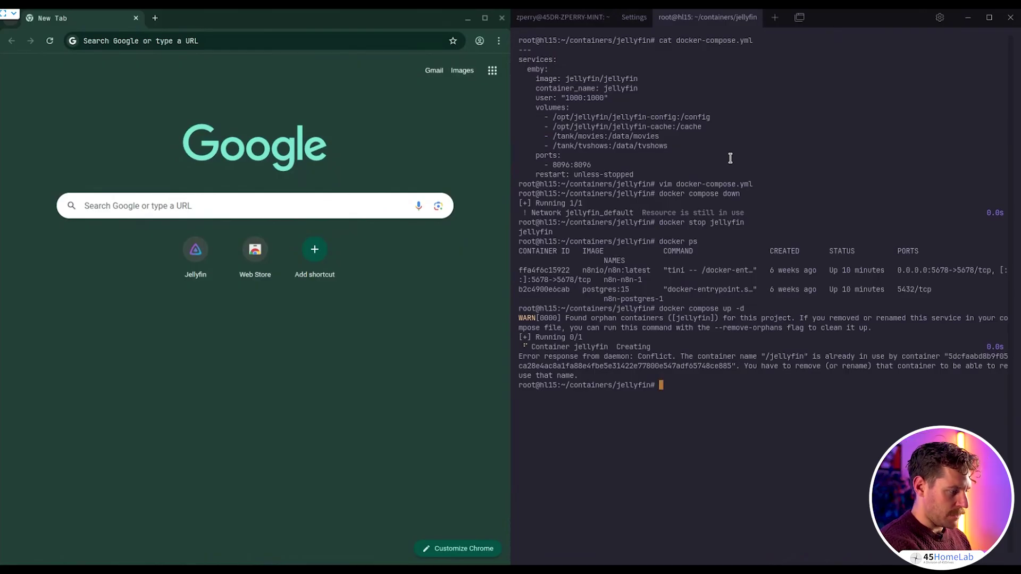
key(Up)
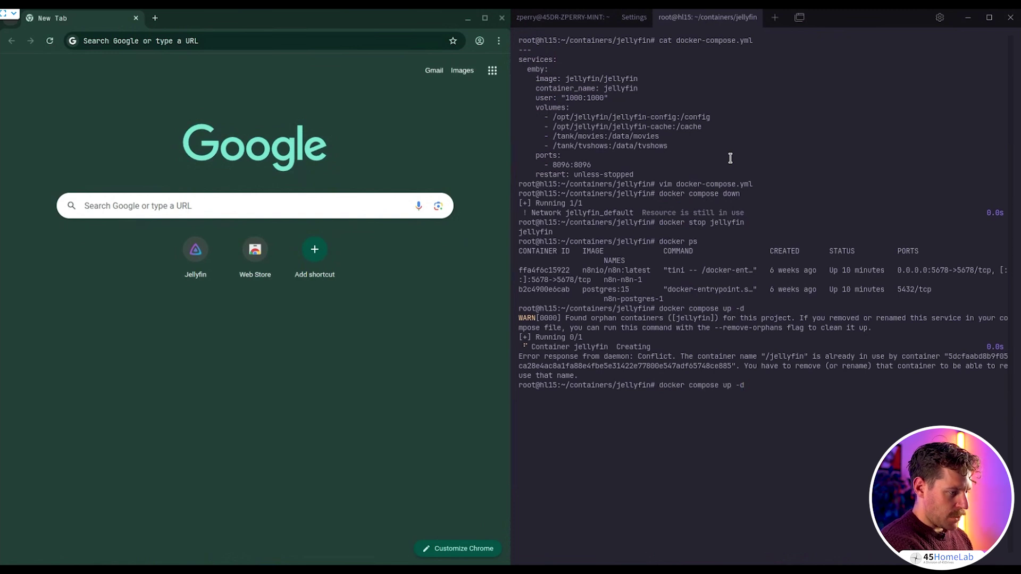
key(Down)
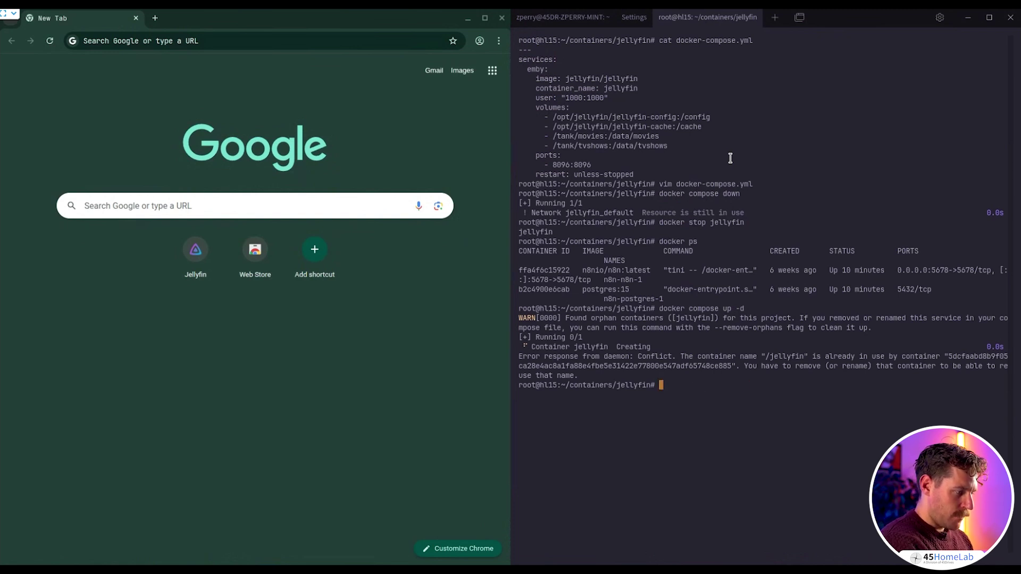
Begin a docker command and copy the --remove-orphans flag from the orphan containers warning in the terminal
text(docker)
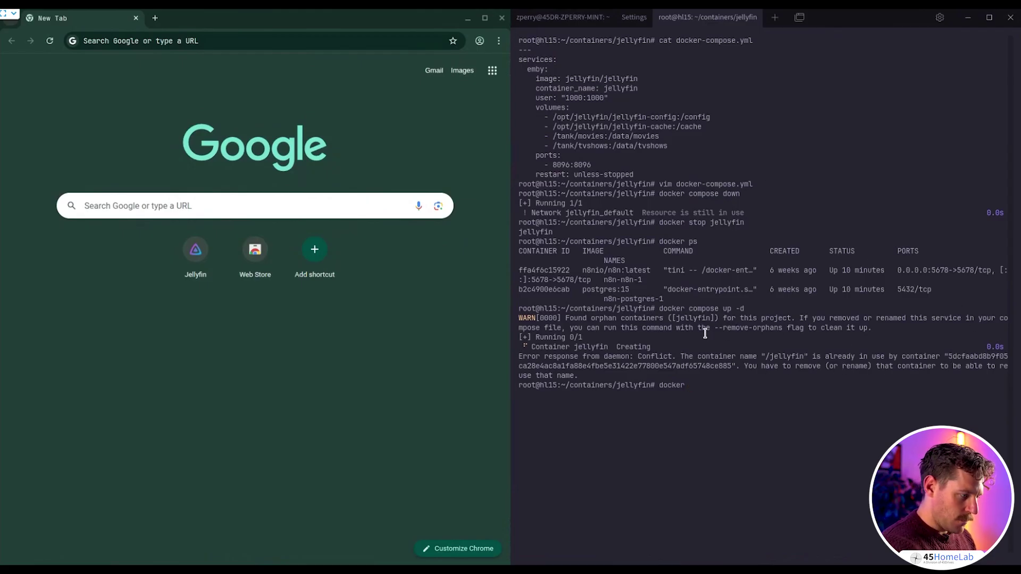
drag(712, 326, 787, 326)
key(ctrl+c)
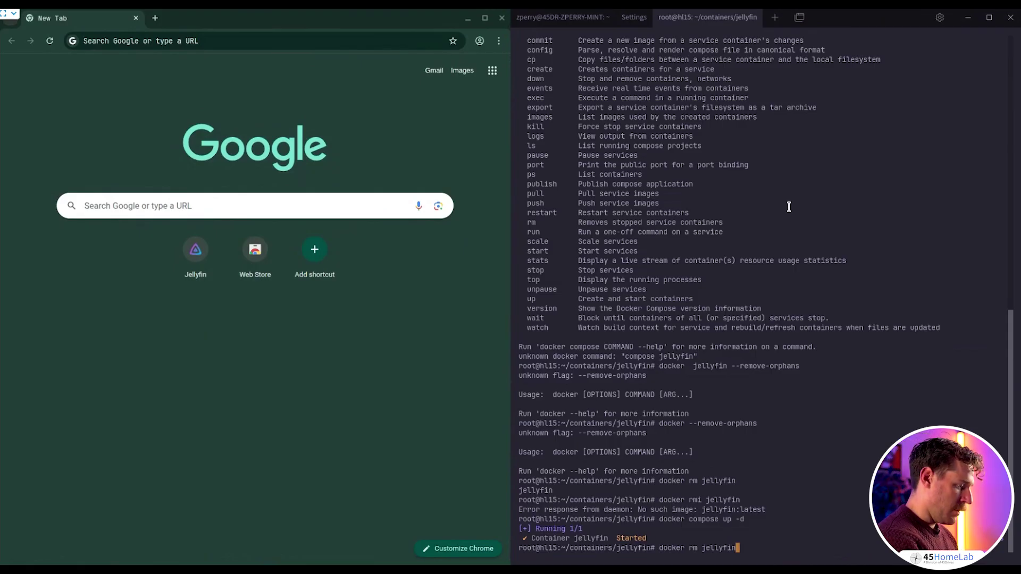
List the running Docker containers again with docker ps after starting the Jellyfin project
key(Up)
key(Up)
key(Up)
key(Up)
key(Up)
key(Up)
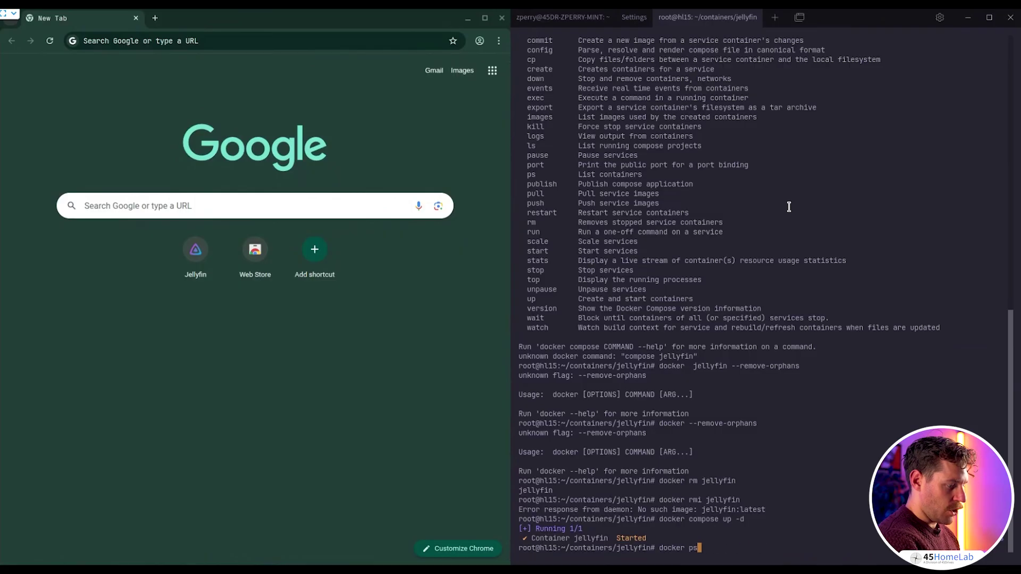
key(Return)
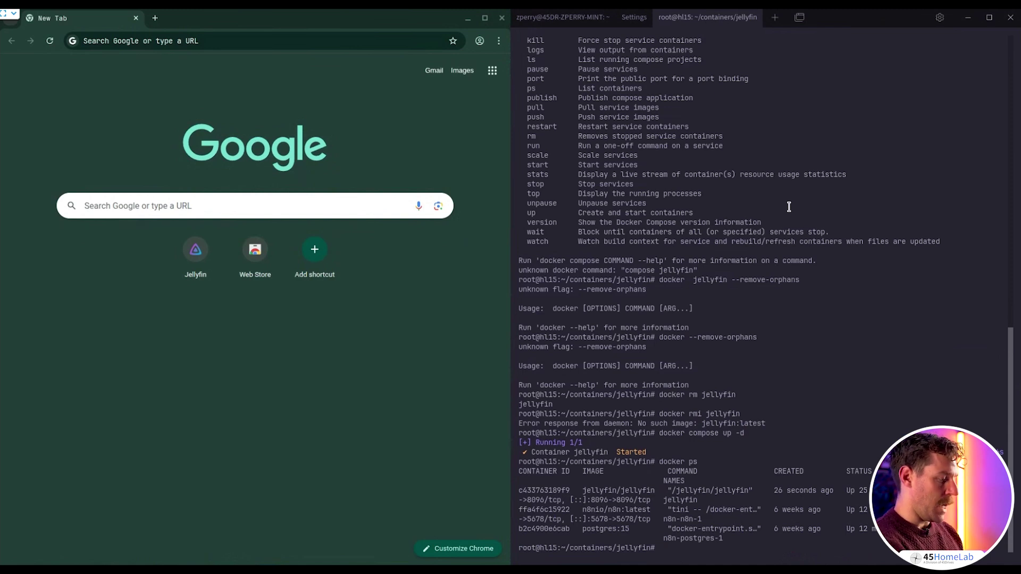
click(250, 40)
key(ctrl+v)
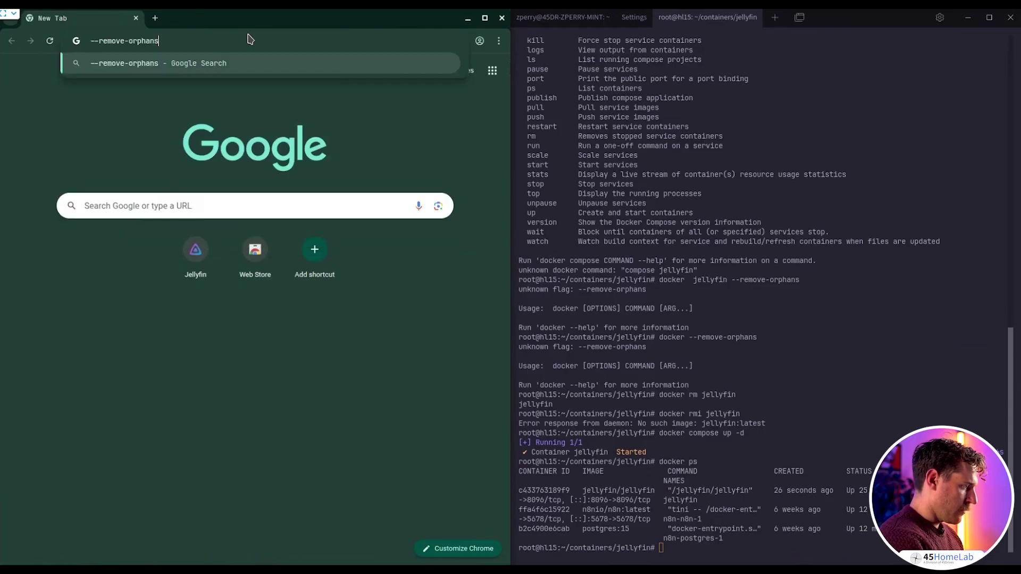
key(BackSpace)
key(BackSpace)
key(BackSpace)
key(BackSpace)
key(BackSpace)
key(BackSpace)
key(BackSpace)
key(BackSpace)
key(BackSpace)
key(BackSpace)
key(BackSpace)
key(BackSpace)
key(BackSpace)
key(BackSpace)
key(BackSpace)
key(BackSpace)
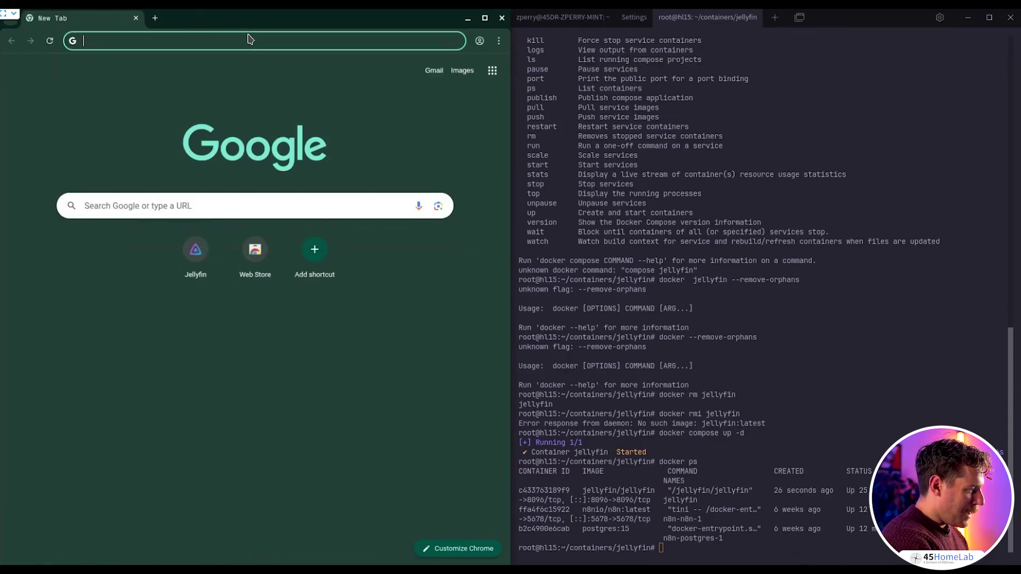
text(10.0.)
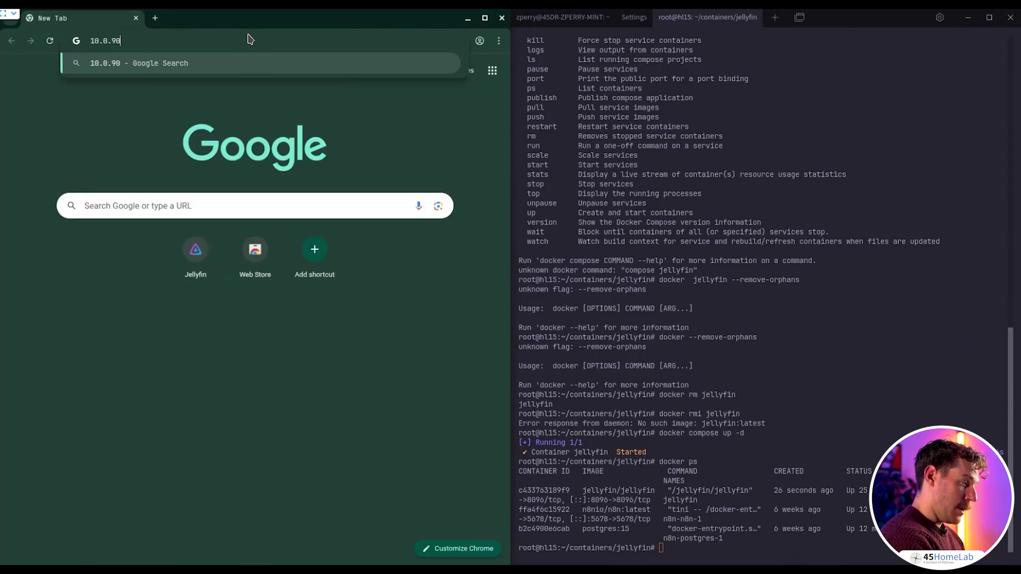
text(90)
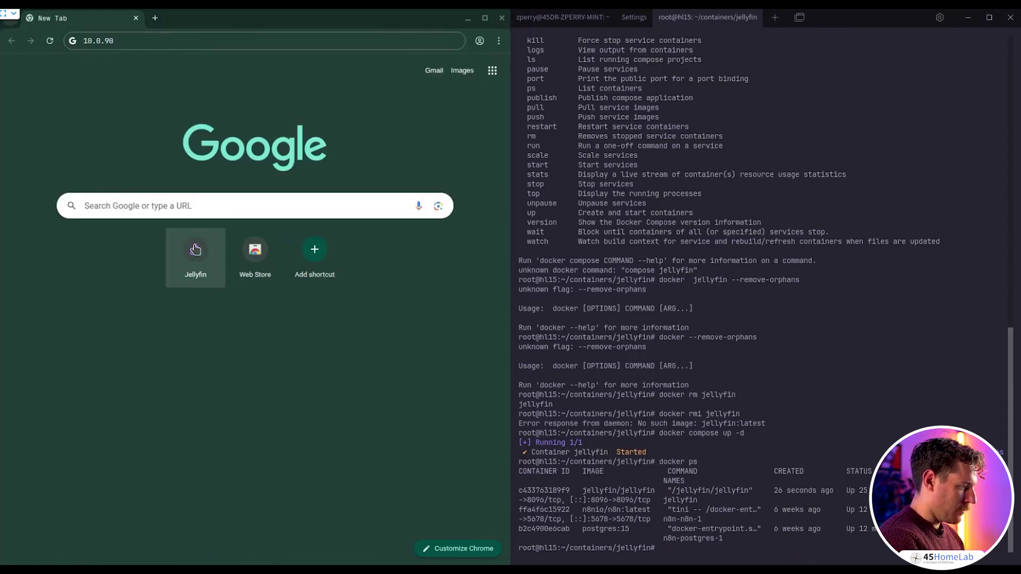
Open Jellyfin from the browser's new-tab shortcut and sign in with the account's username and password
click(196, 250)
click(192, 167)
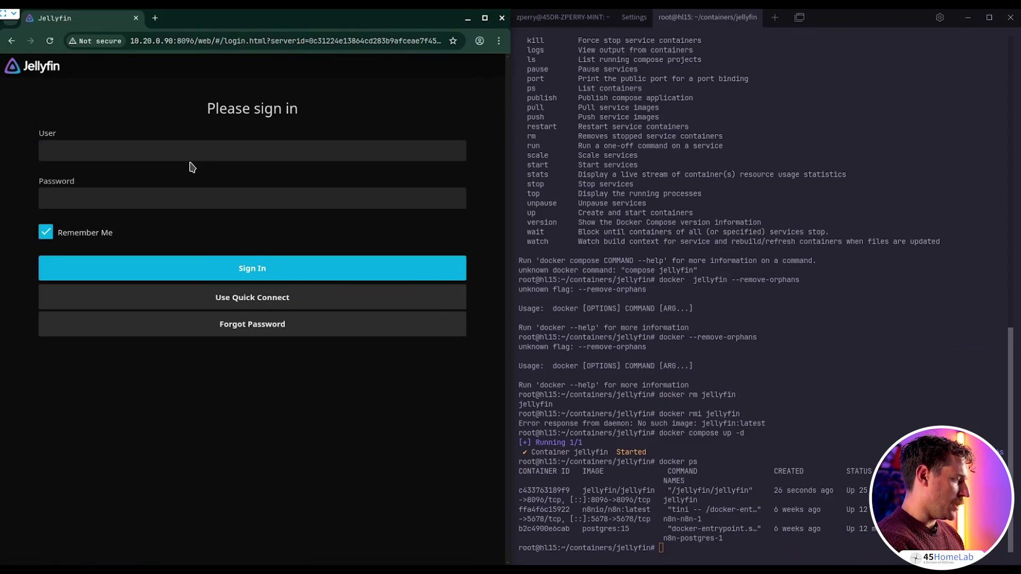
click(222, 148)
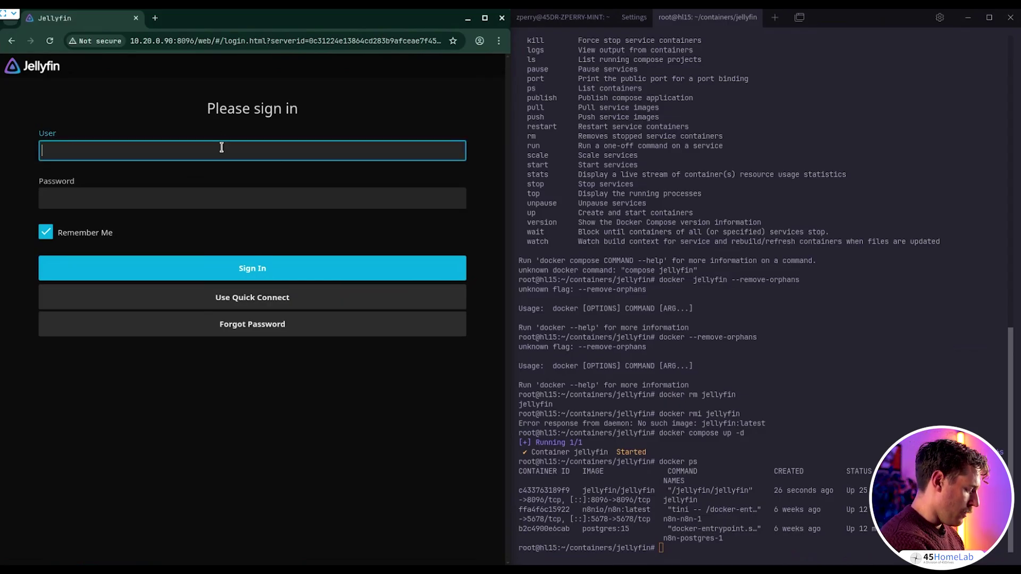
text(zack)
key(Tab)
text(*********)
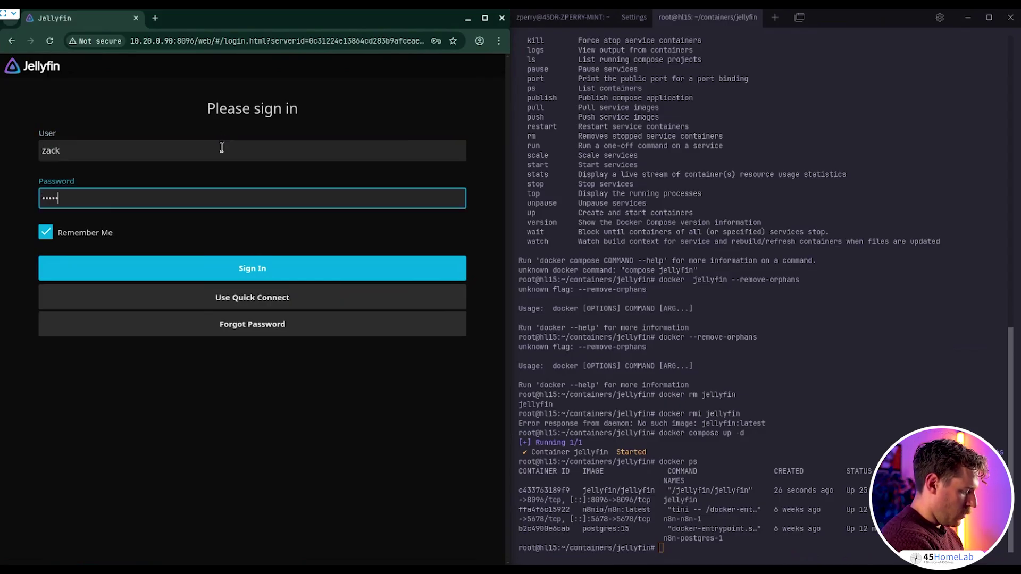
key(Return)
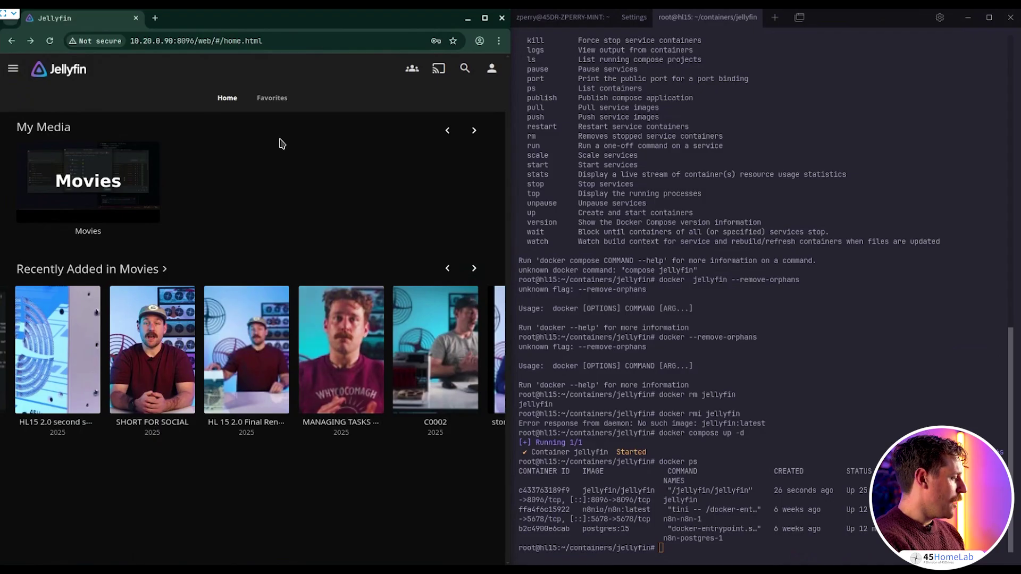
Open Jellyfin's administration dashboard and review its server details, active devices, activity and paths
click(15, 76)
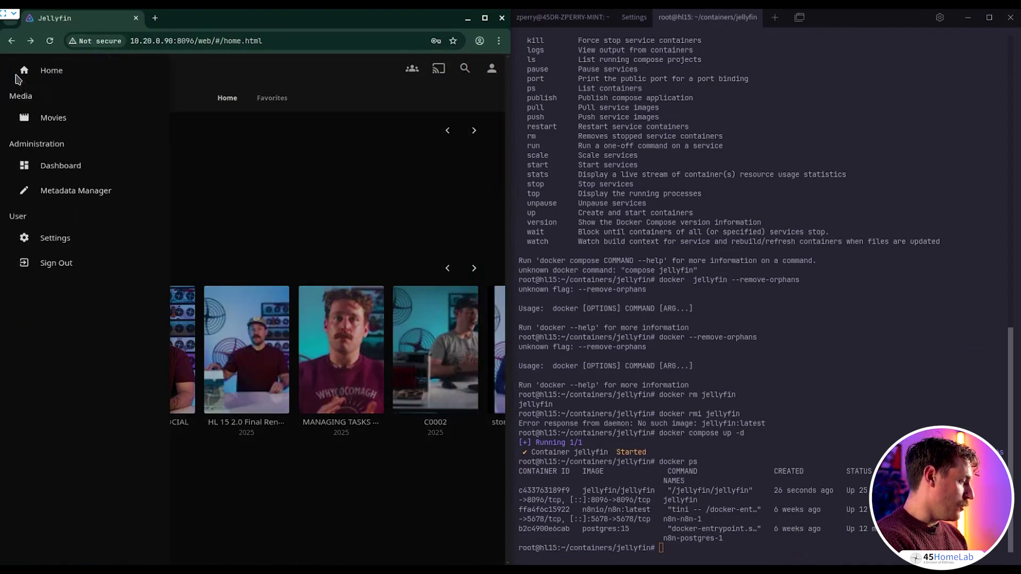
click(46, 178)
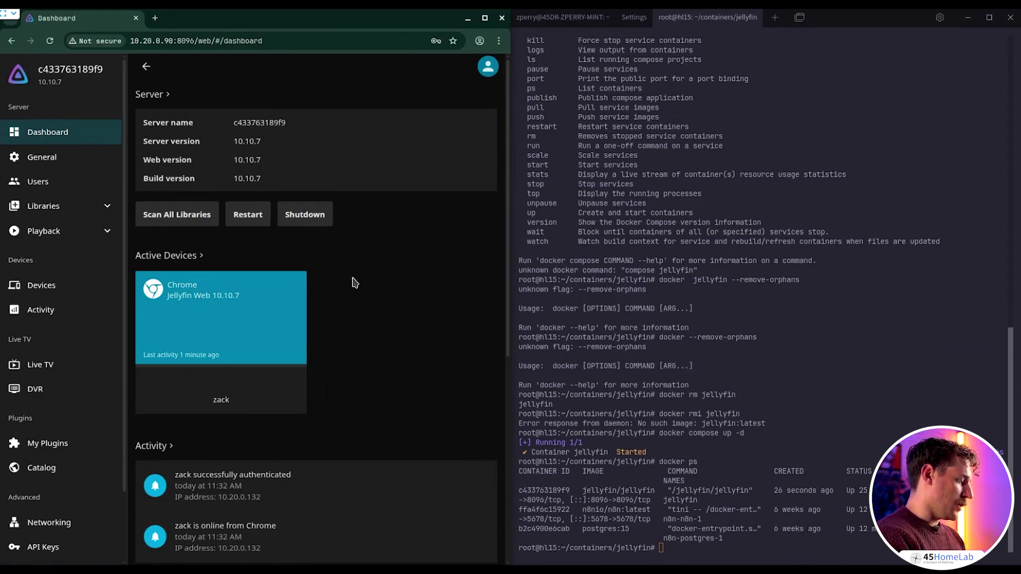
scroll(351, 285, down, 3)
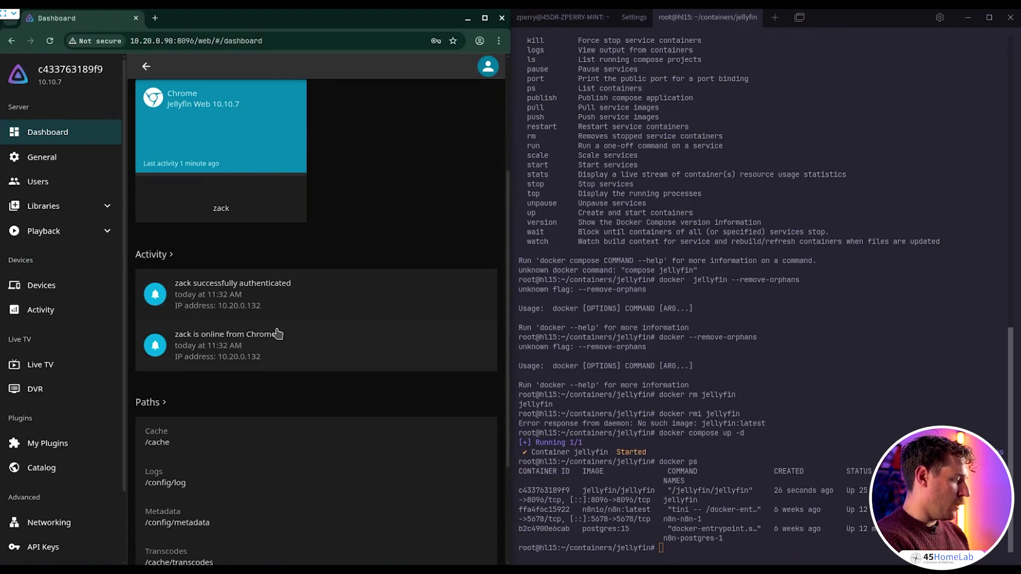
scroll(278, 335, down, 3)
scroll(253, 341, up, 6)
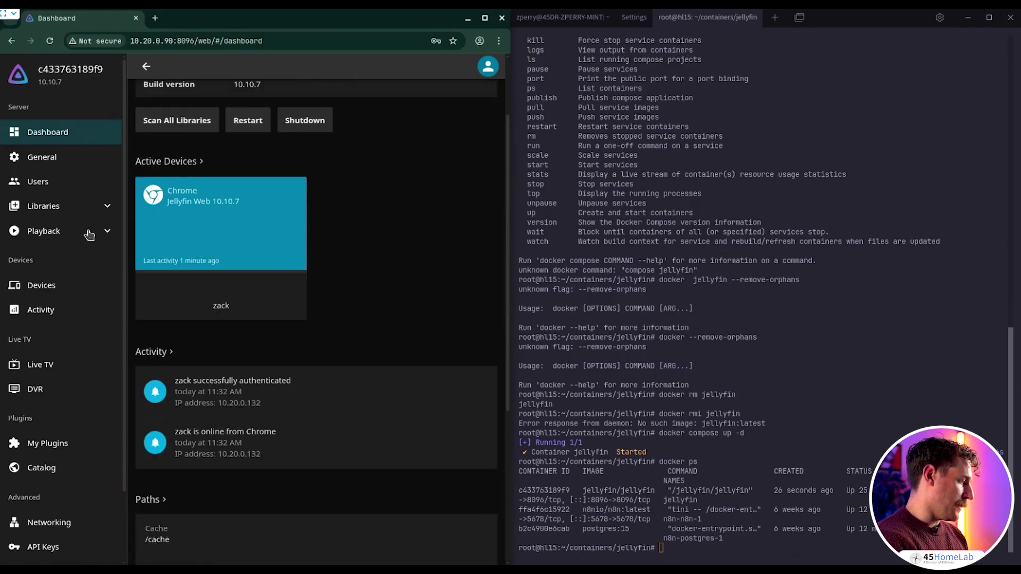
Review the server's General settings down to the performance options, and view the Users page
click(61, 158)
scroll(237, 193, down, 6)
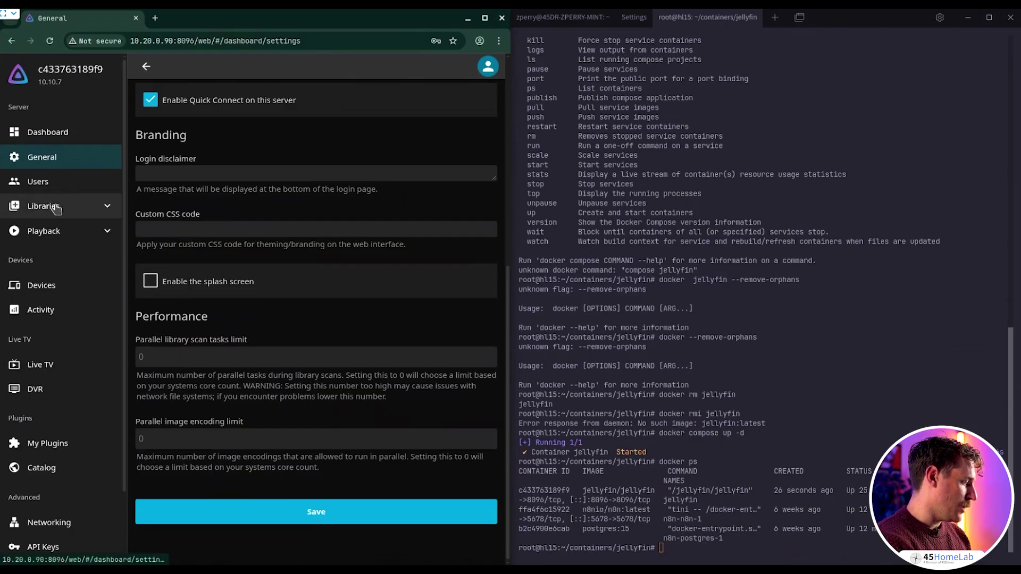
click(33, 184)
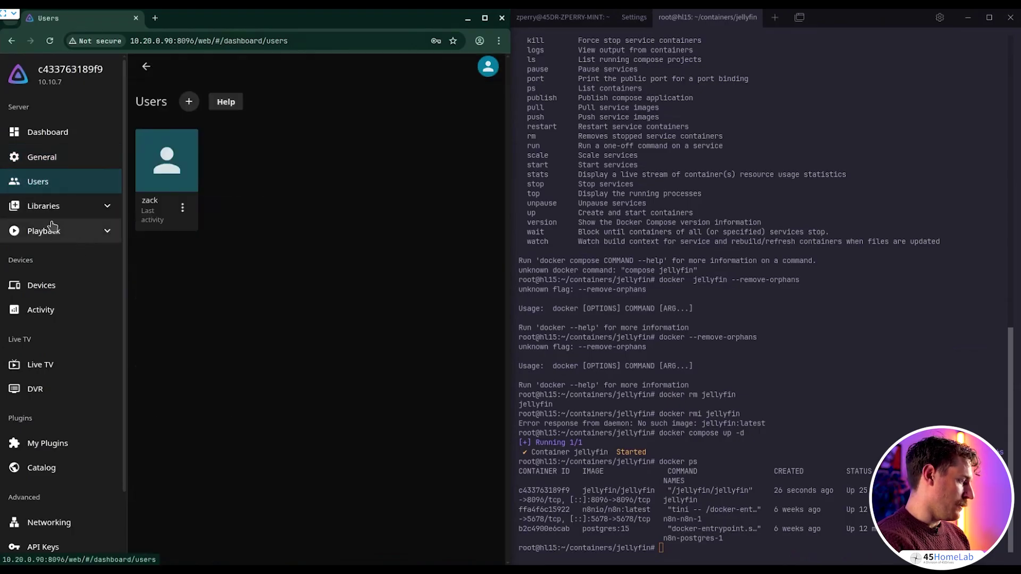
View the media libraries page along with the libraries' Display and Metadata settings
click(47, 206)
click(68, 233)
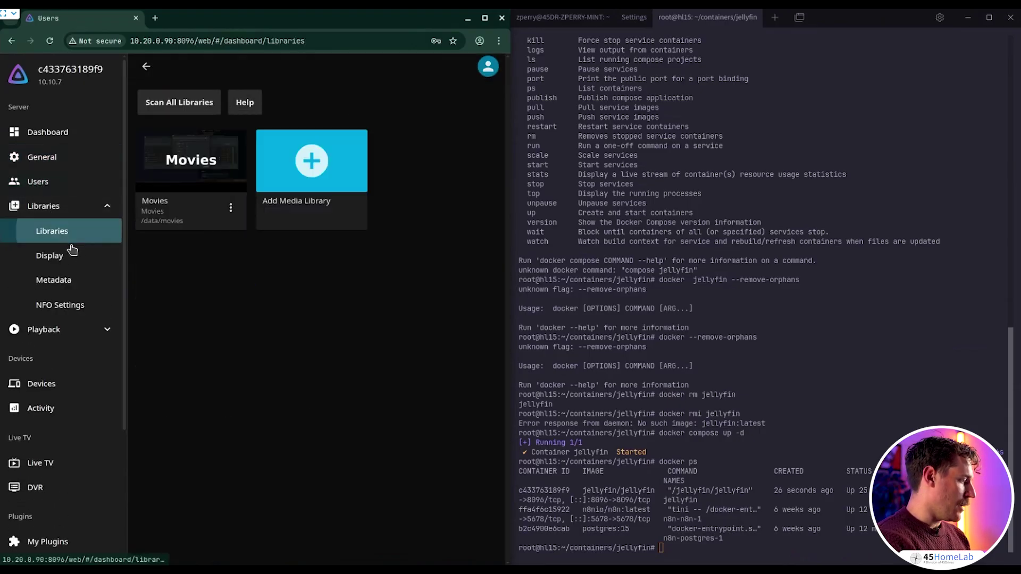
click(73, 265)
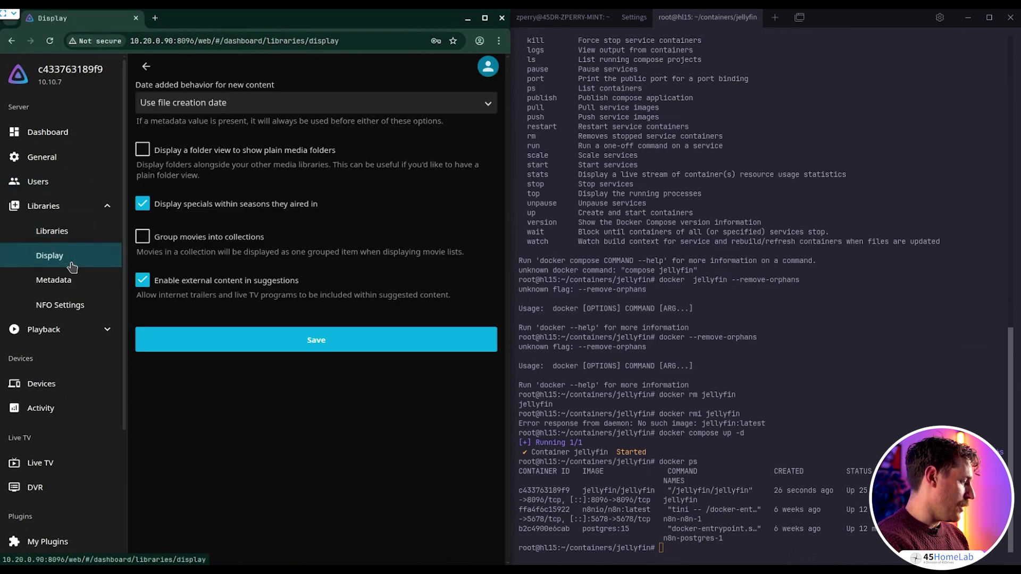
click(61, 282)
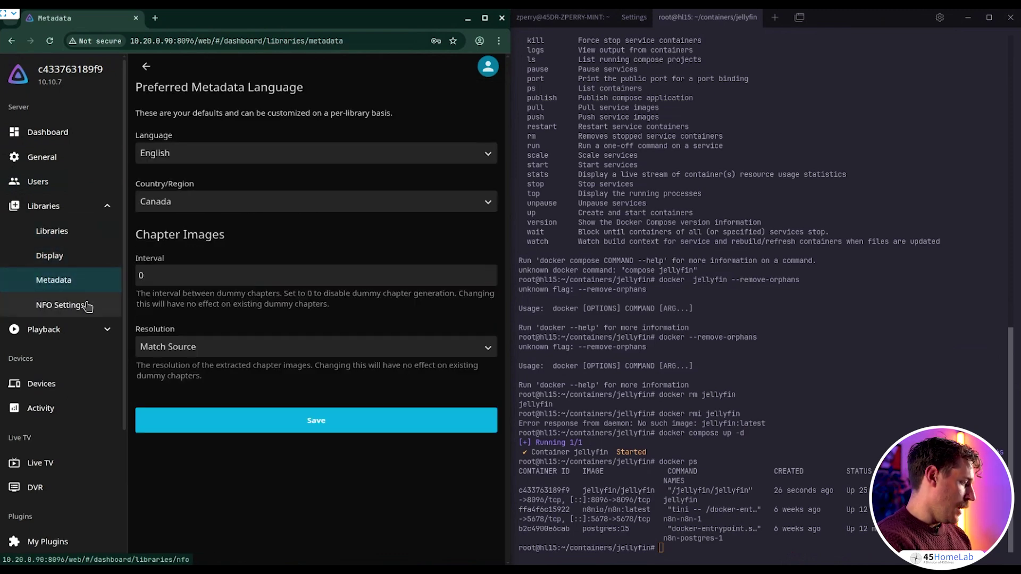
Look through the Devices and Activity pages and the Live TV and DVR settings
scroll(85, 303, down, 3)
click(44, 206)
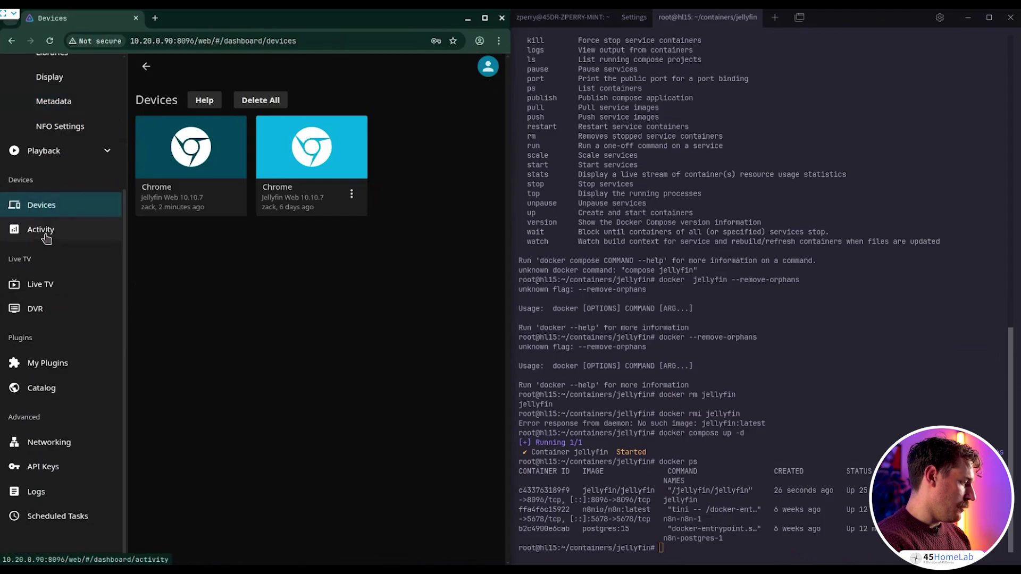
click(41, 231)
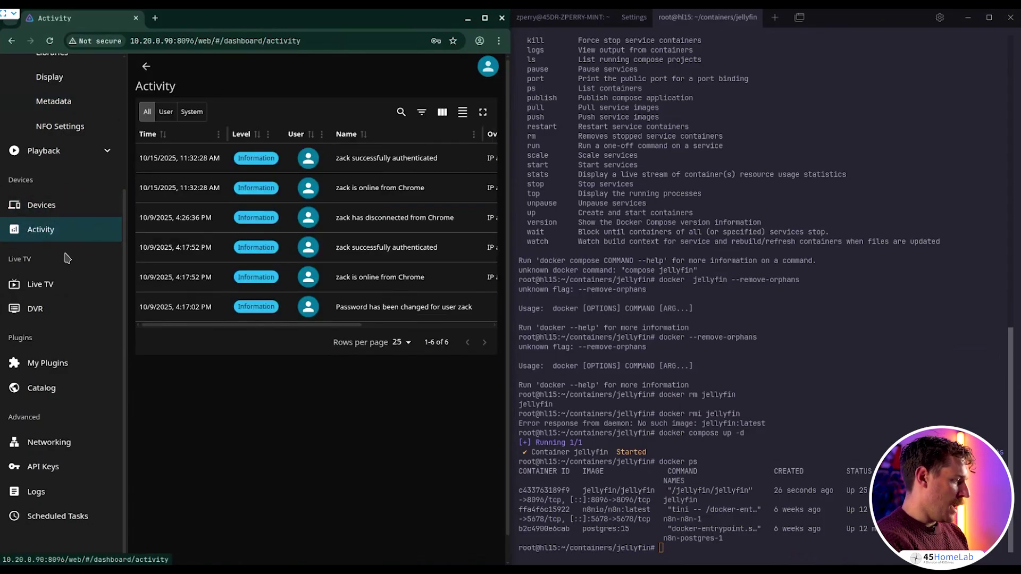
click(55, 287)
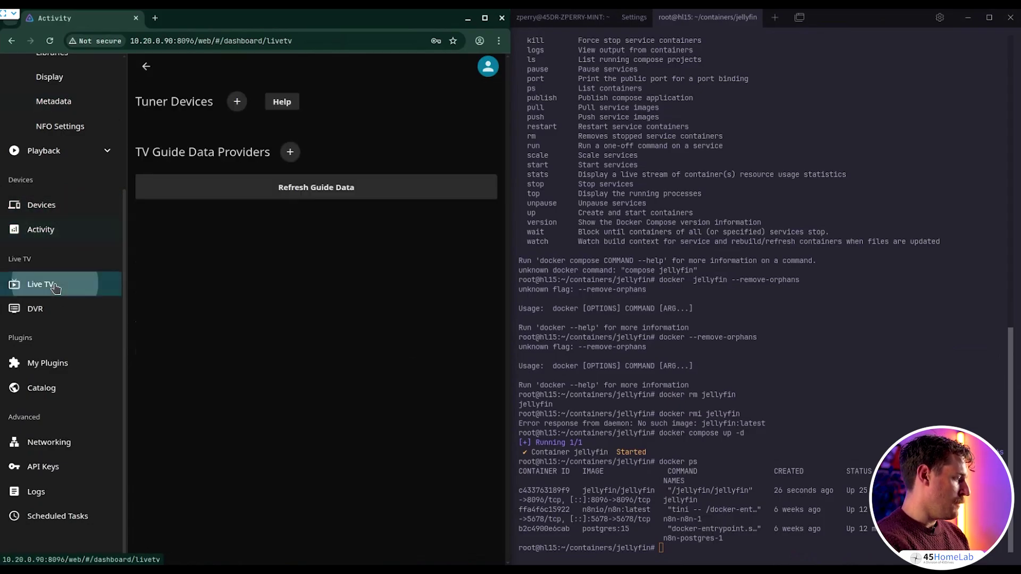
click(54, 306)
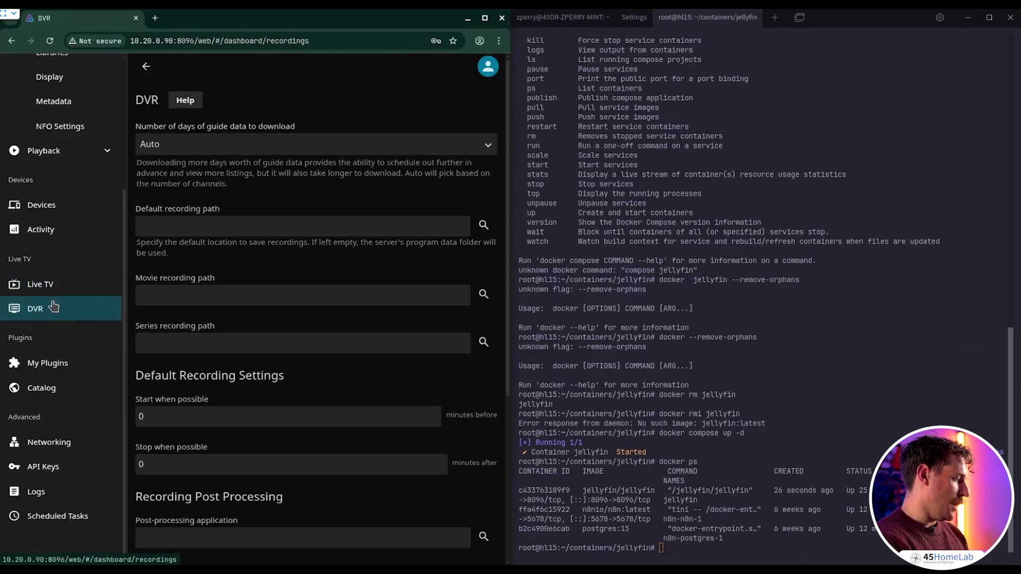
click(59, 291)
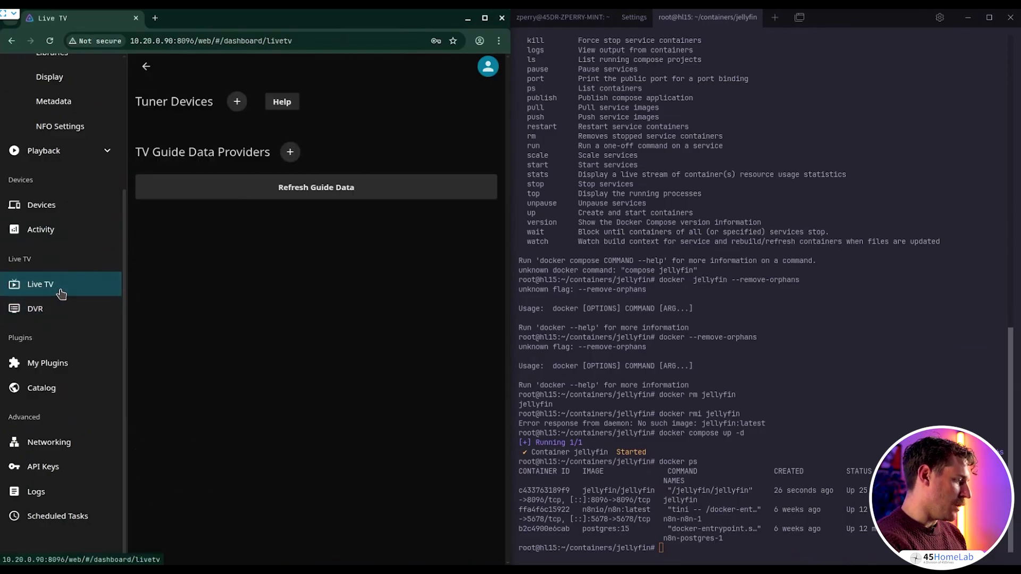
View the installed plugins and browse the whole plugin catalog down to the Other category
click(47, 362)
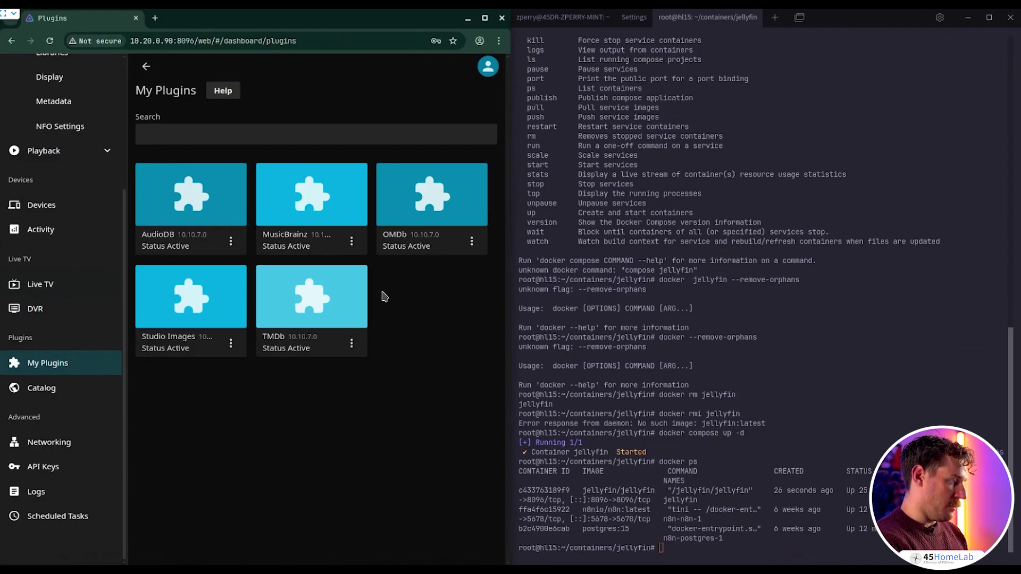
click(47, 390)
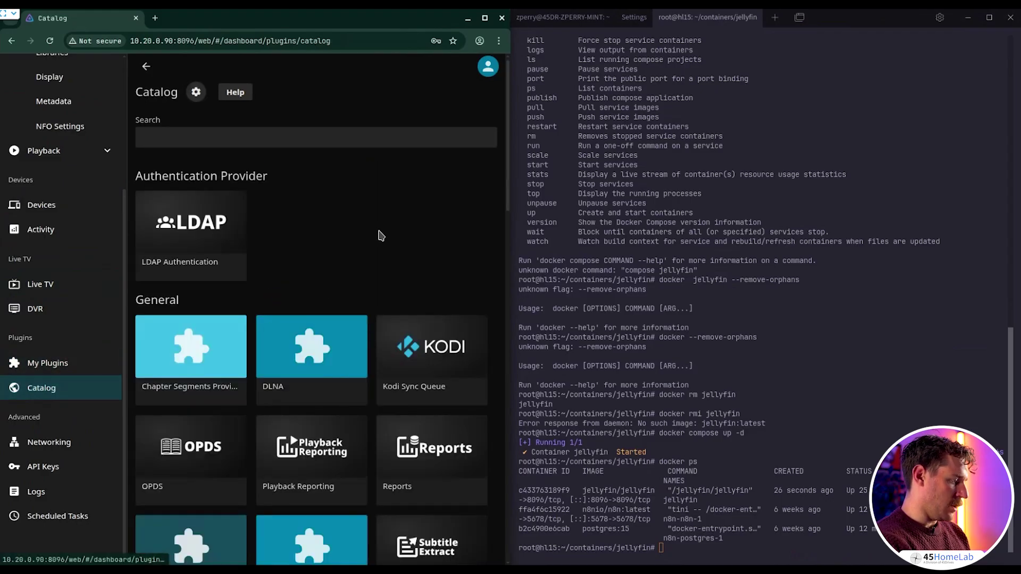
scroll(381, 234, down, 3)
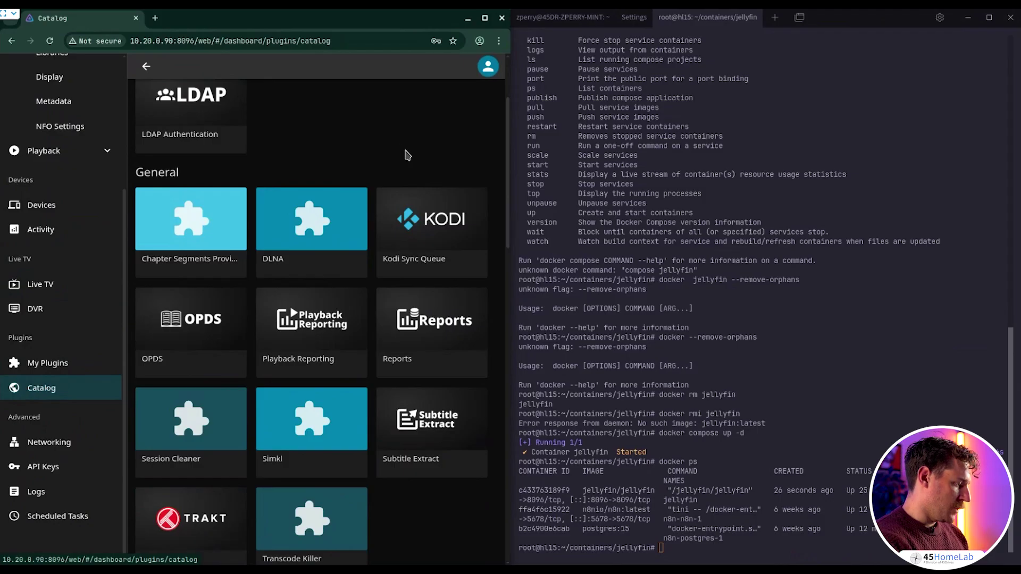
scroll(406, 240, down, 10)
scroll(400, 323, down, 5)
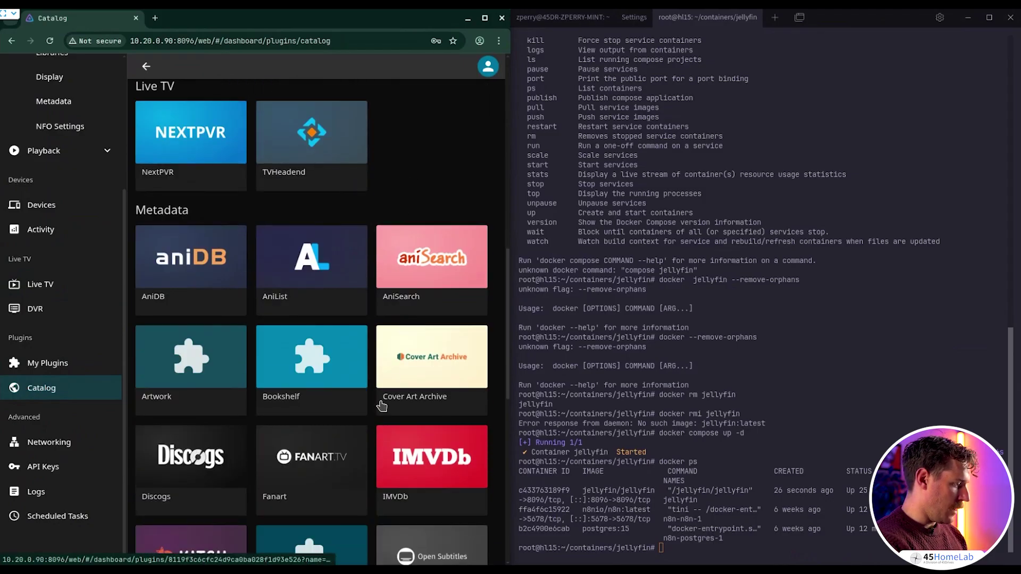
scroll(315, 403, down, 3)
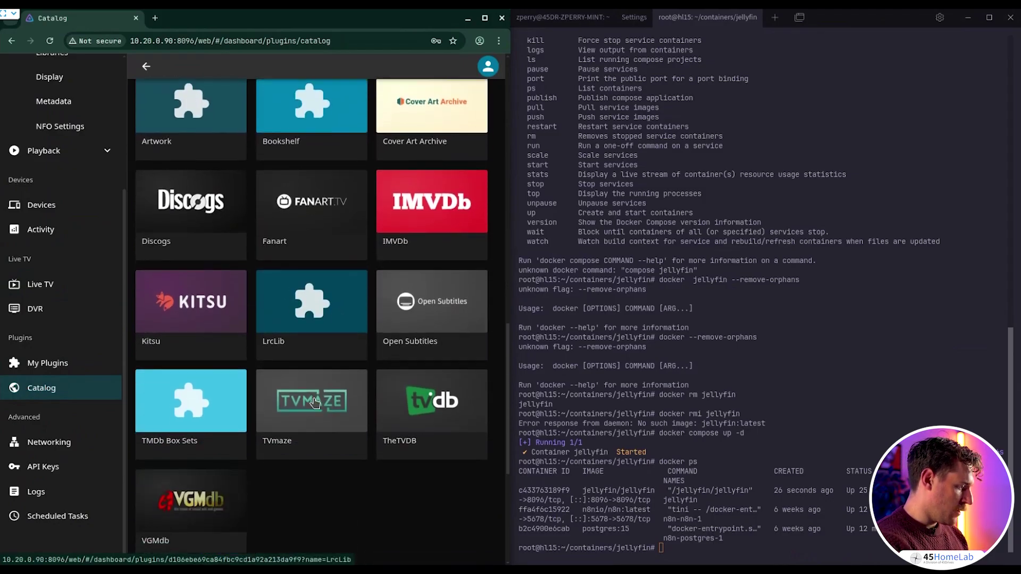
scroll(328, 490, down, 6)
scroll(327, 490, down, 1)
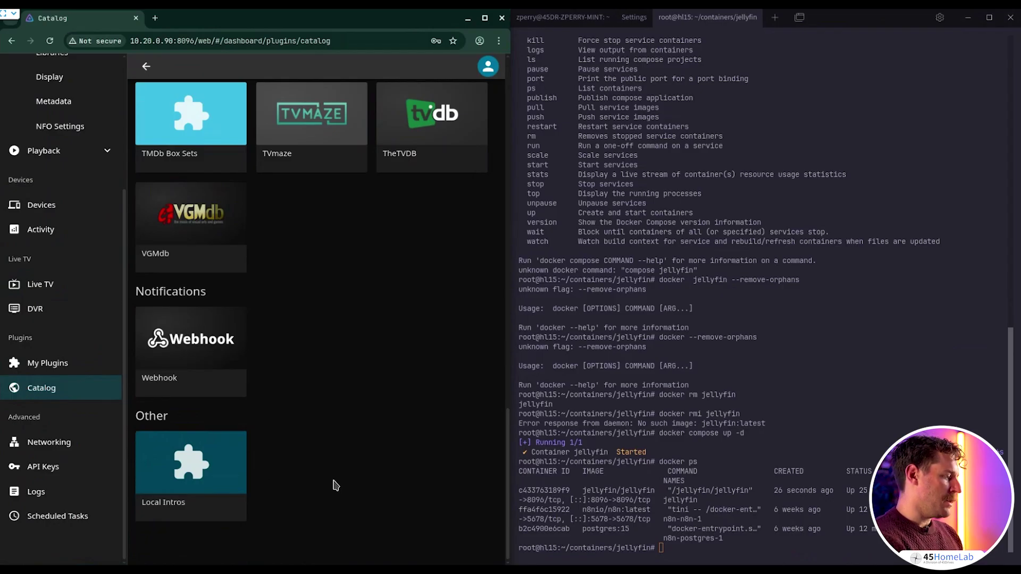
View the plugin repositories configured for the catalog and return to the catalog
scroll(335, 485, up, 20)
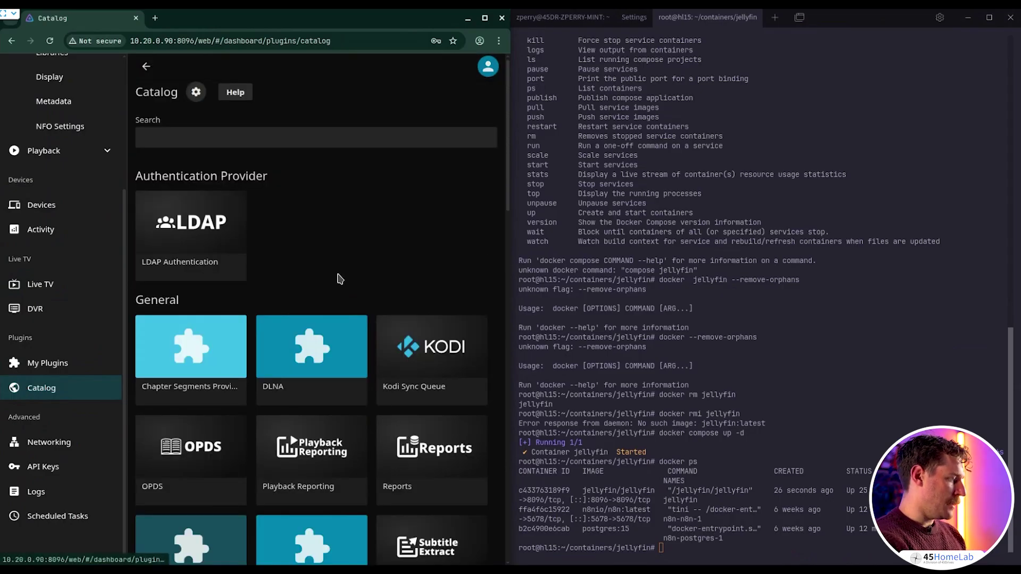
click(196, 92)
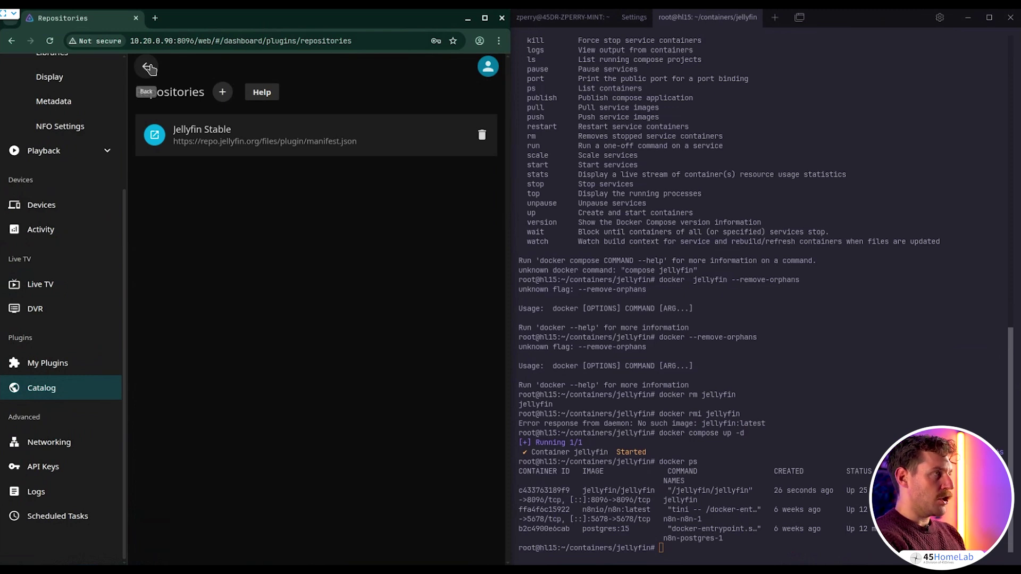
click(148, 67)
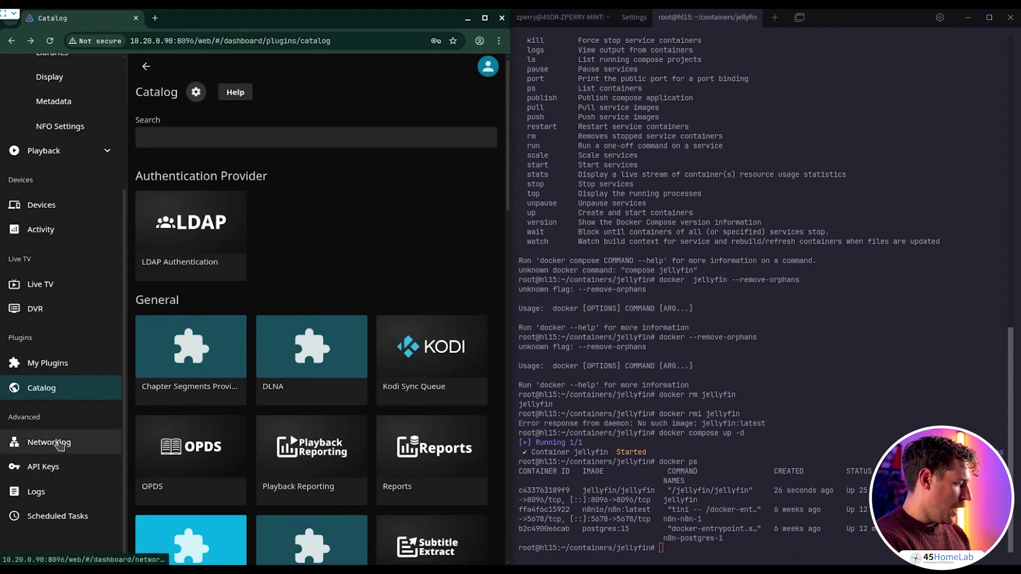
Look through the advanced Networking, API Keys, Logs and Scheduled Tasks pages of the administration dashboard
click(59, 445)
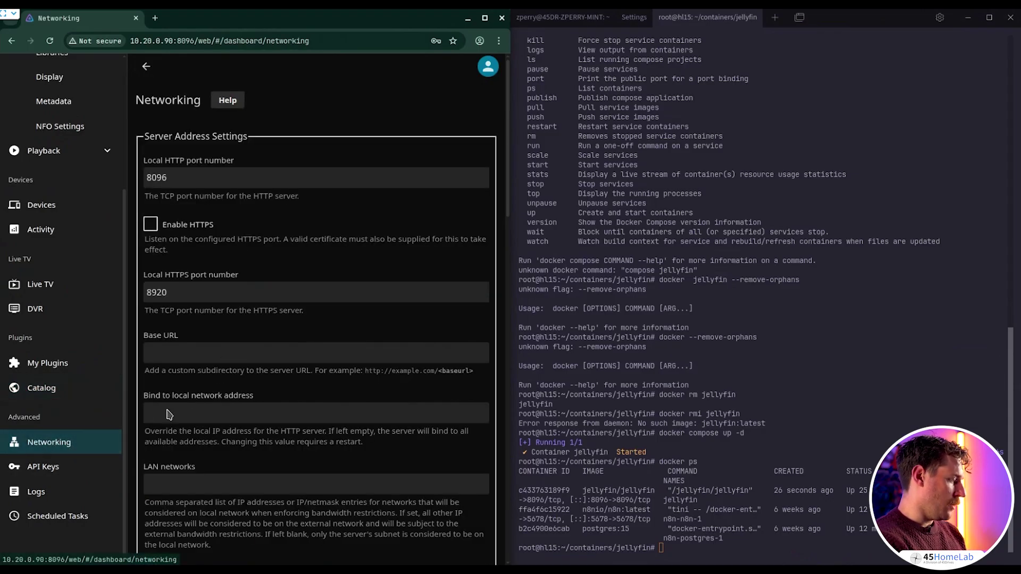
click(63, 471)
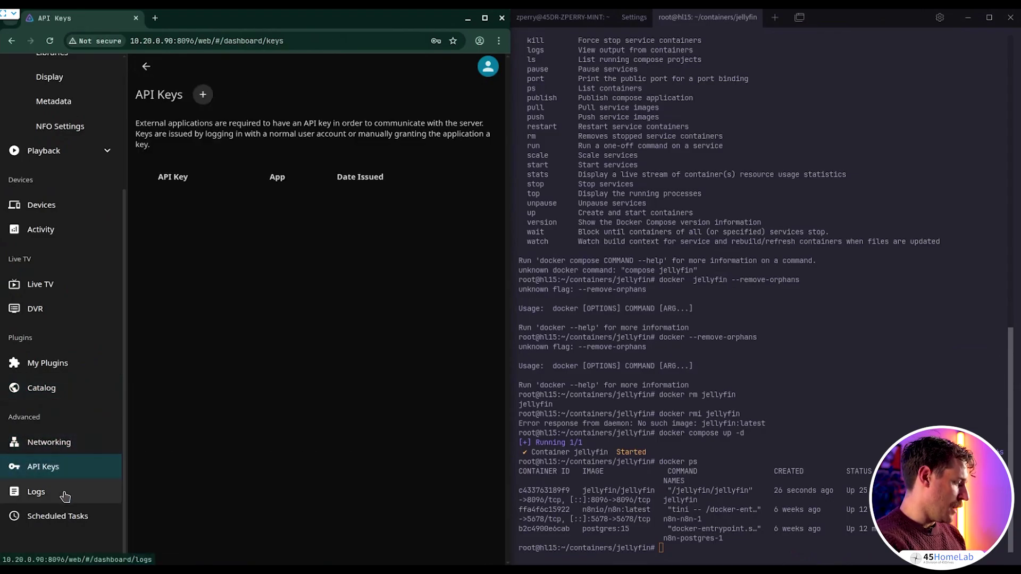
click(62, 493)
click(74, 519)
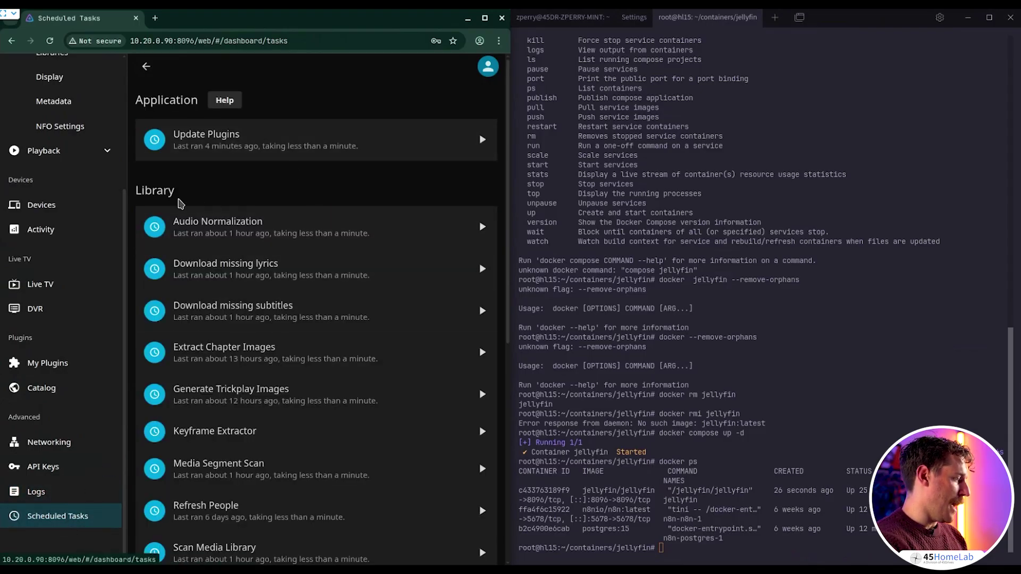
Leave the dashboard for the home page and play the recently added movie "HL 15 2.0 Final Render"
scroll(64, 207, up, 3)
click(59, 75)
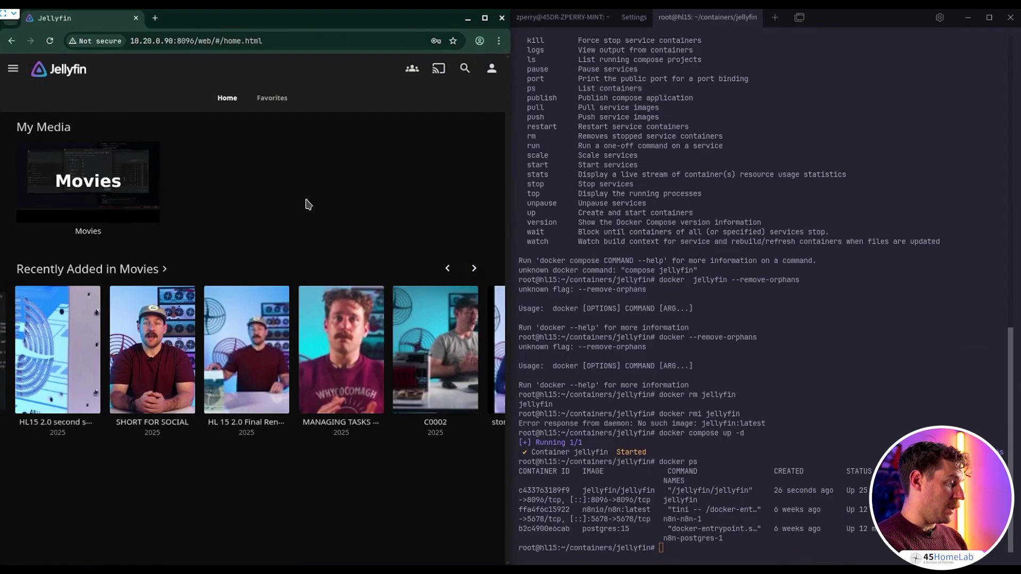
mouse_move(254, 371)
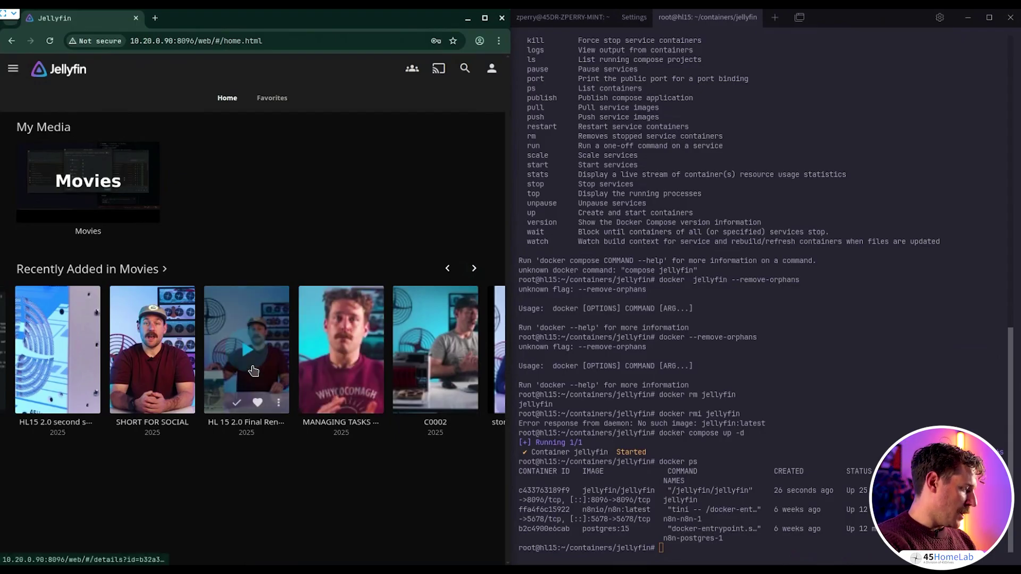
click(250, 352)
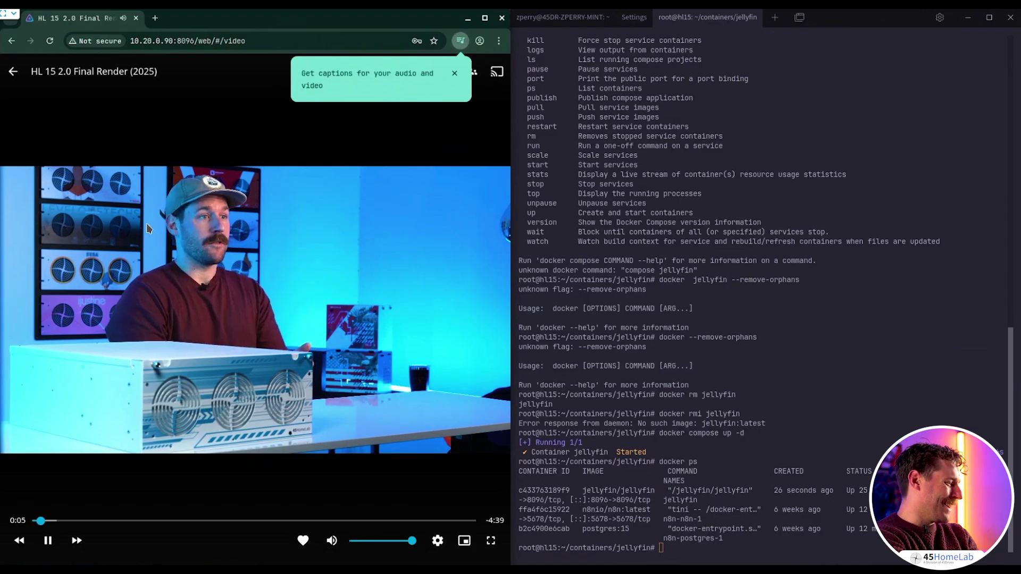
Watch the video in a maximized browser window without the captions notice, and go back to the home page
click(454, 74)
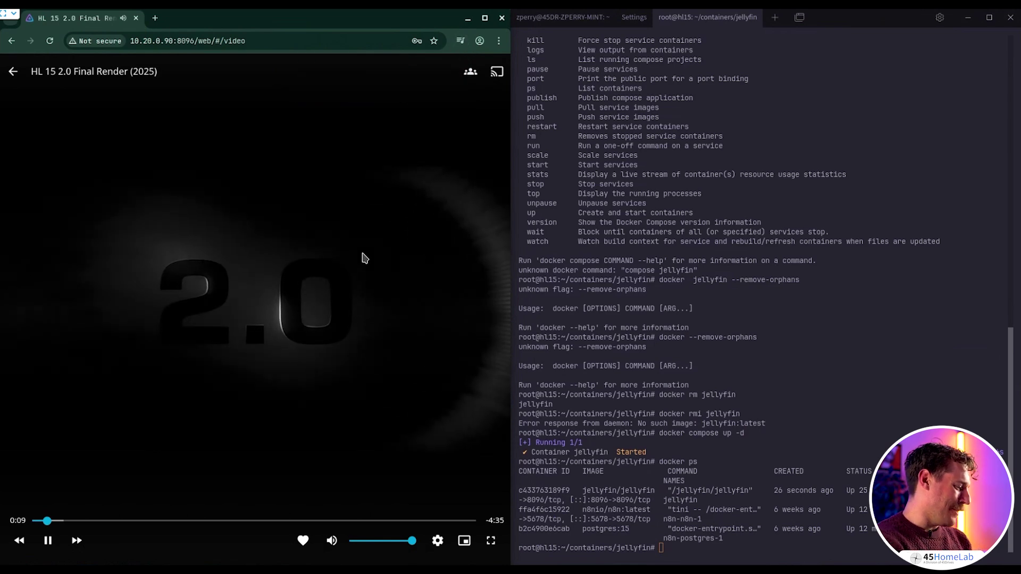
click(486, 19)
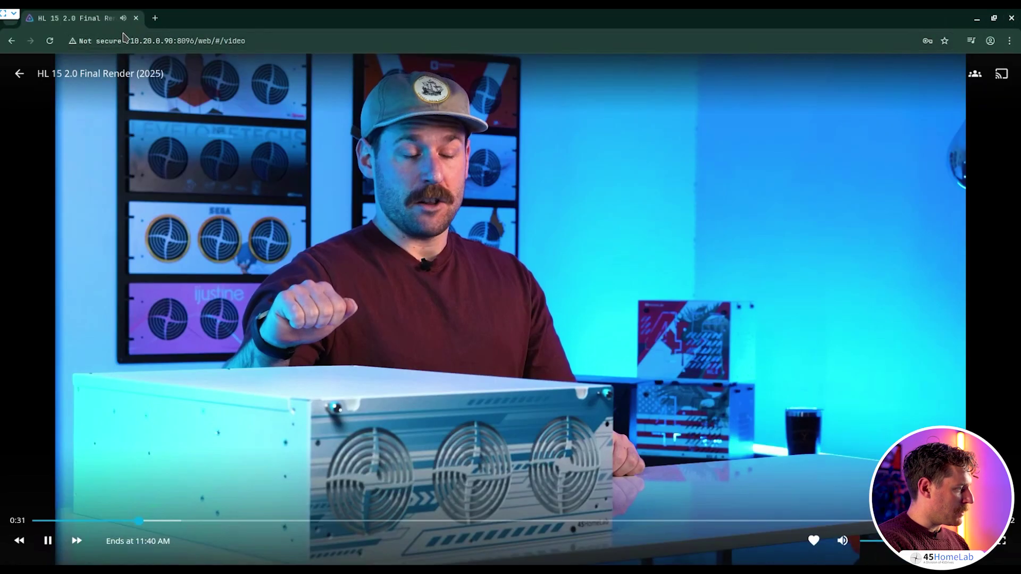
click(13, 43)
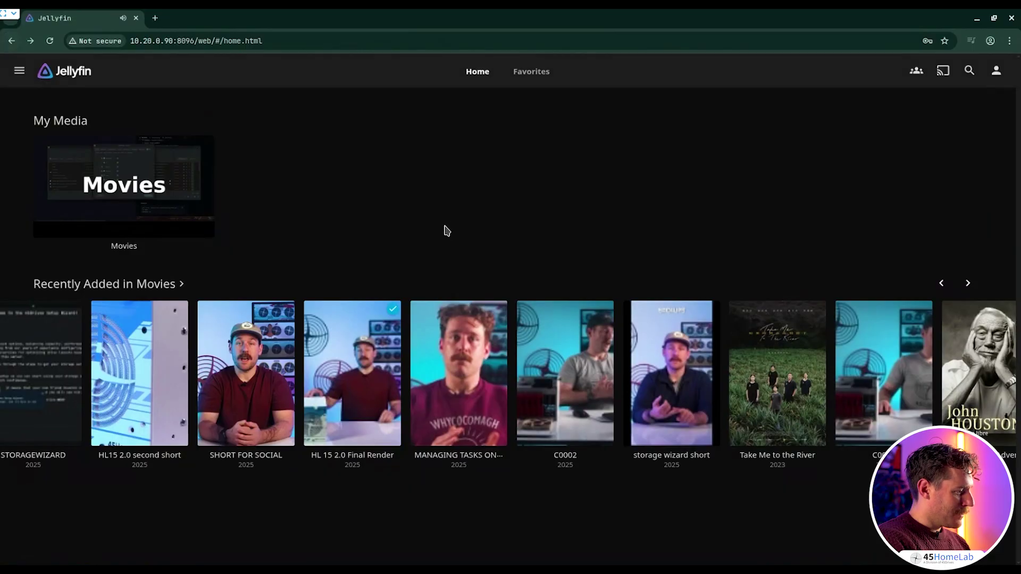